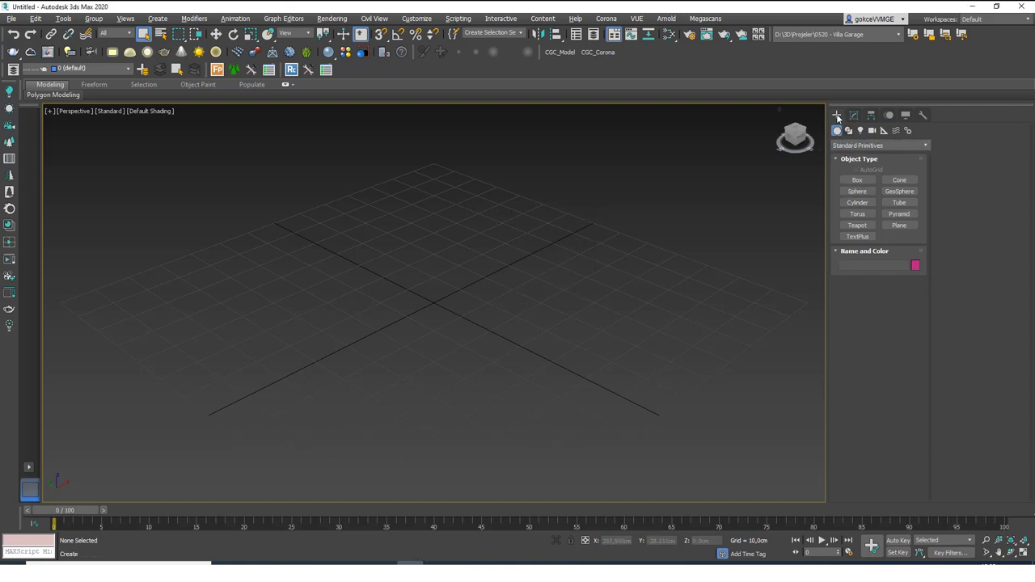
# Draw a rectangle spline across the grid from Create > Shapes > Splines
pyautogui.click(848, 131)
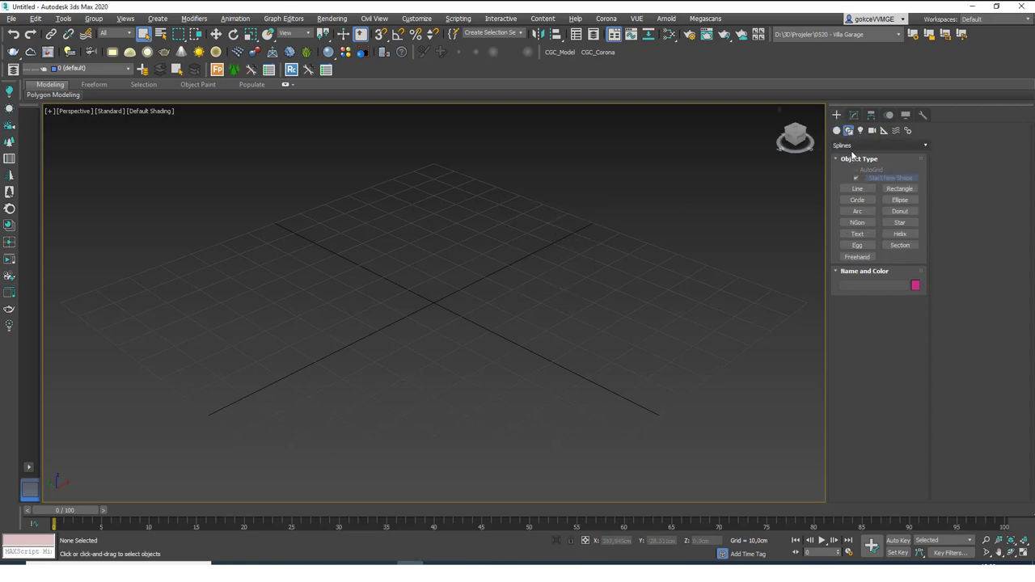
pyautogui.click(904, 190)
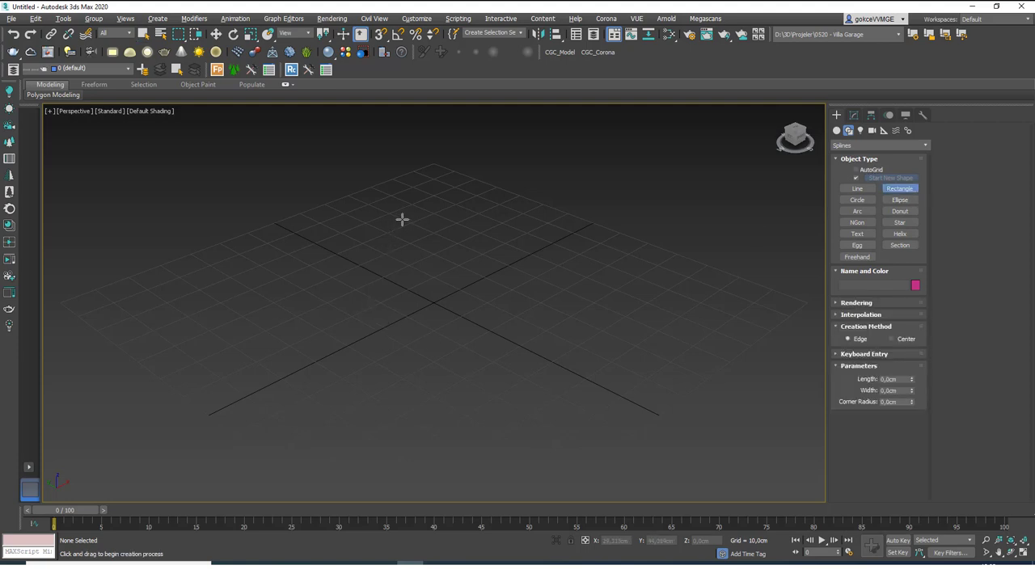
pyautogui.moveTo(402, 219); pyautogui.dragTo(510, 457)
pyautogui.rightClick(536, 338)
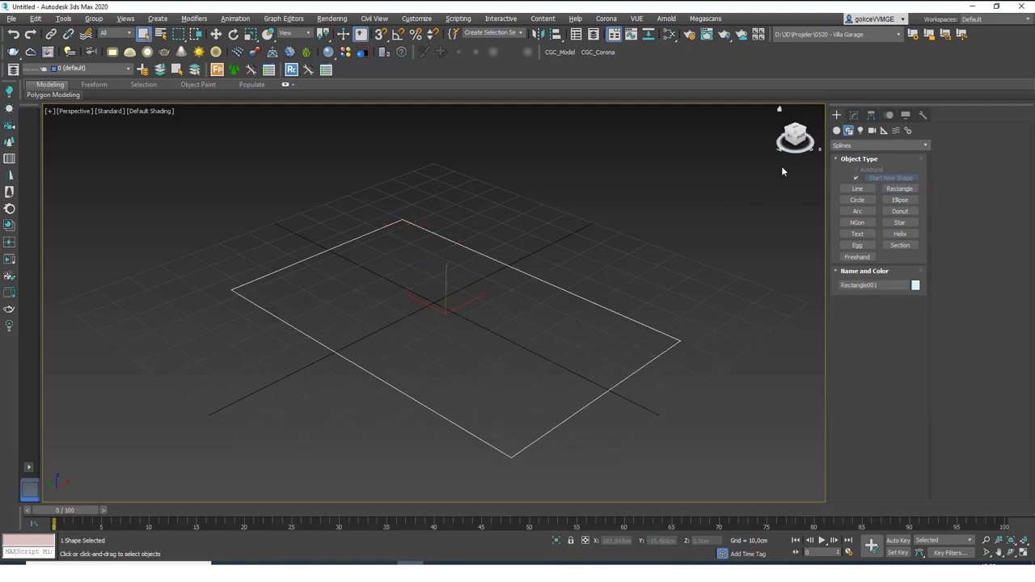
# Bring up Rectangle001's editable parameters in the Modify panel, with the Length field selected
pyautogui.click(851, 115)
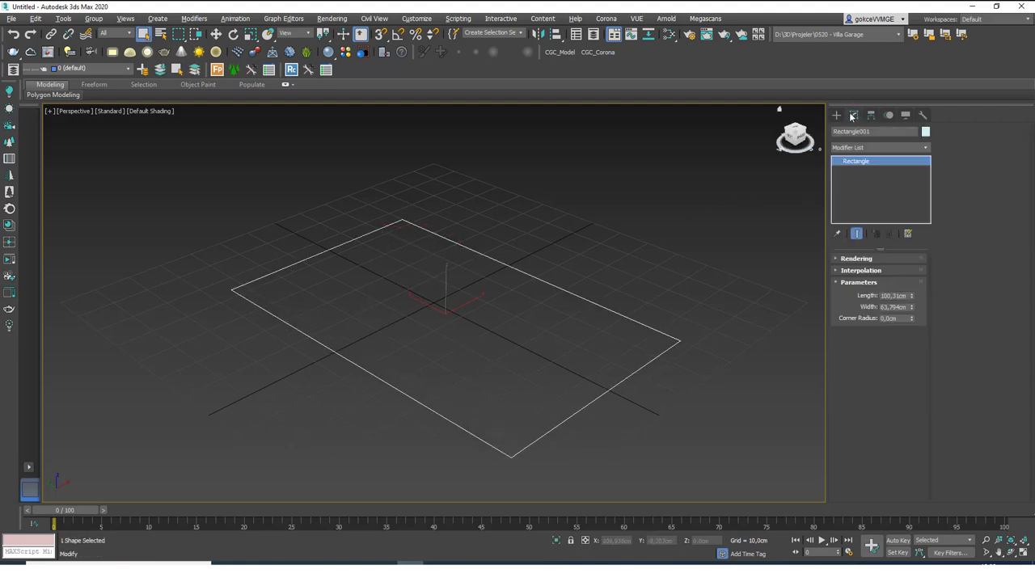
pyautogui.click(836, 115)
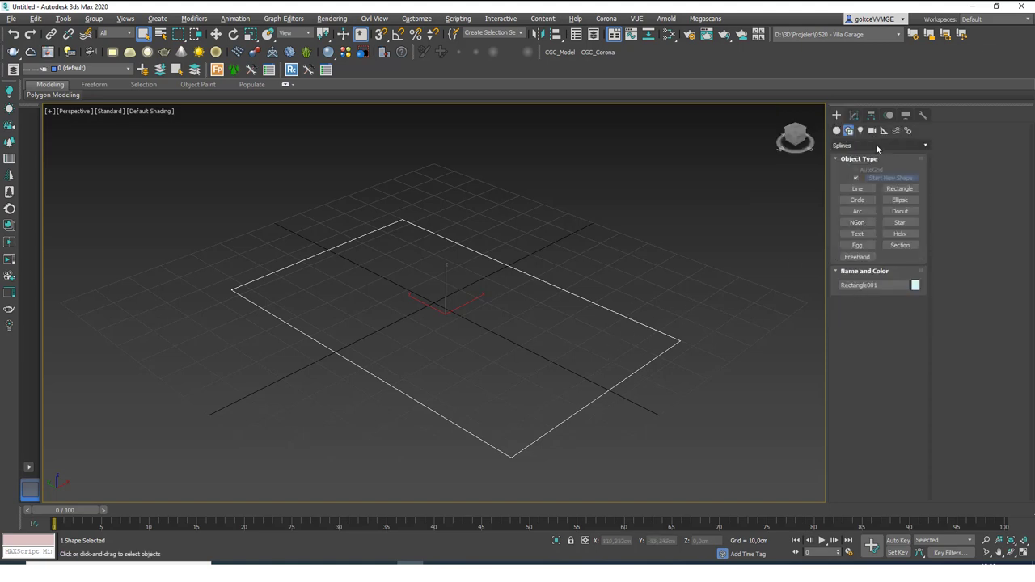
pyautogui.click(898, 189)
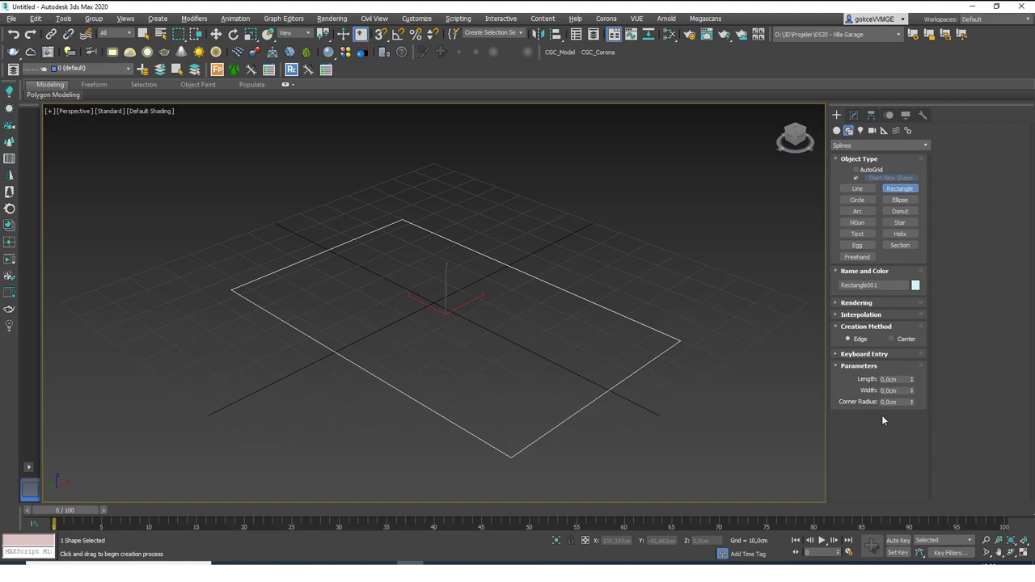
pyautogui.click(857, 116)
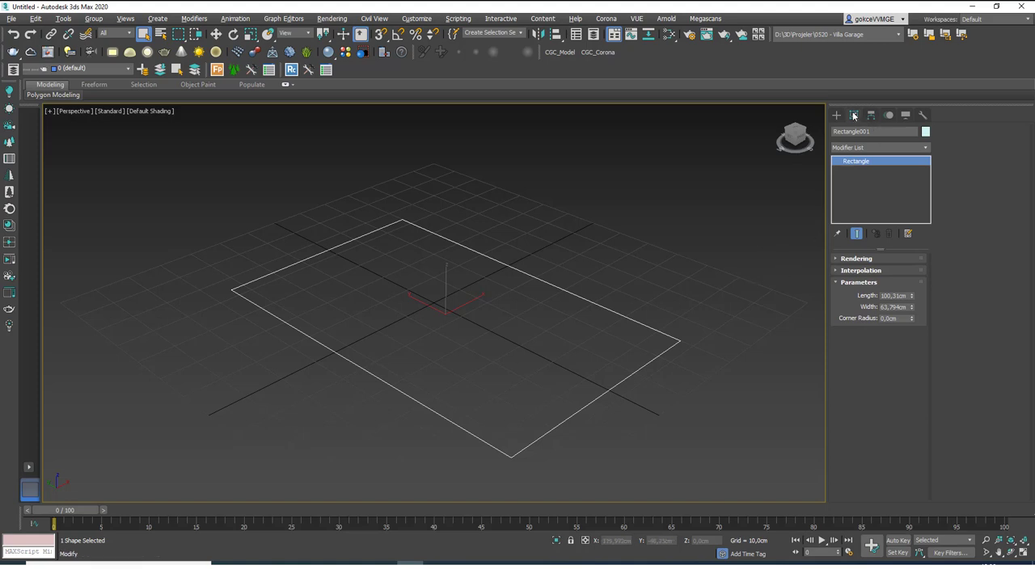
pyautogui.click(898, 296)
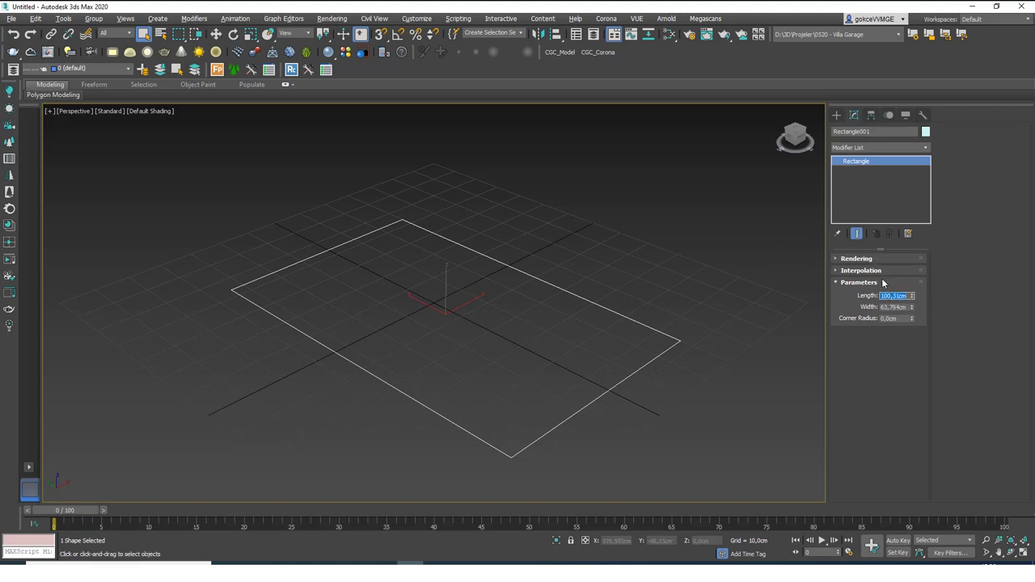
# Set the rectangle's Length to 100 cm and Width to 50 cm
pyautogui.write('100')
pyautogui.press('Tab')
pyautogui.write('50')
pyautogui.press('Return')
# Zero the rectangle's X and Y position to centre it on the origin
pyautogui.moveTo(634, 439); pyautogui.dragTo(626, 423, button='middle')
pyautogui.press('w')
pyautogui.rightClick(634, 540)
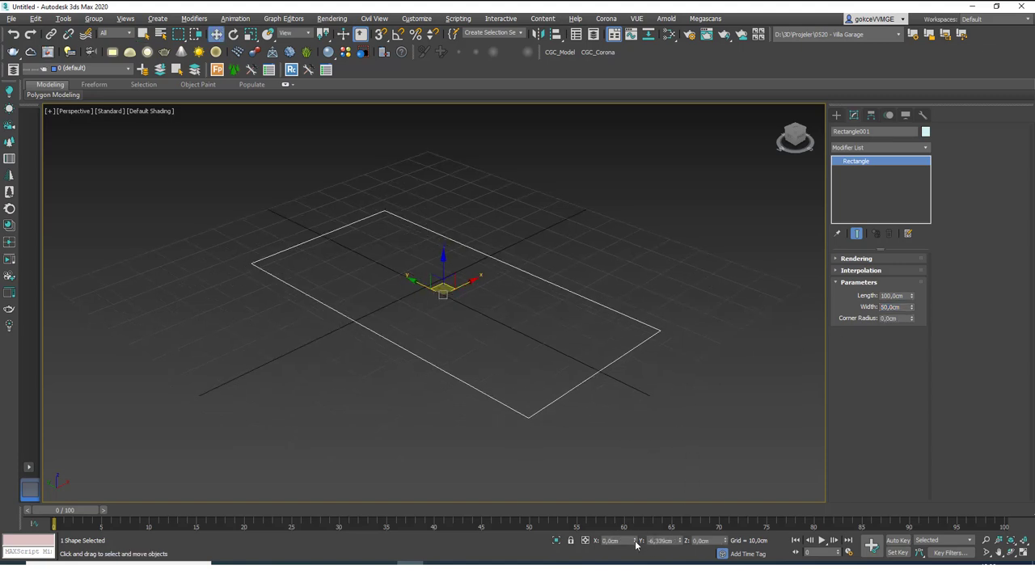
pyautogui.rightClick(682, 540)
# Show the rectangle in Top view with the grid hidden
pyautogui.keyDown('alt'); pyautogui.moveTo(566, 388); pyautogui.dragTo(537, 377, button='middle'); pyautogui.keyUp('alt')
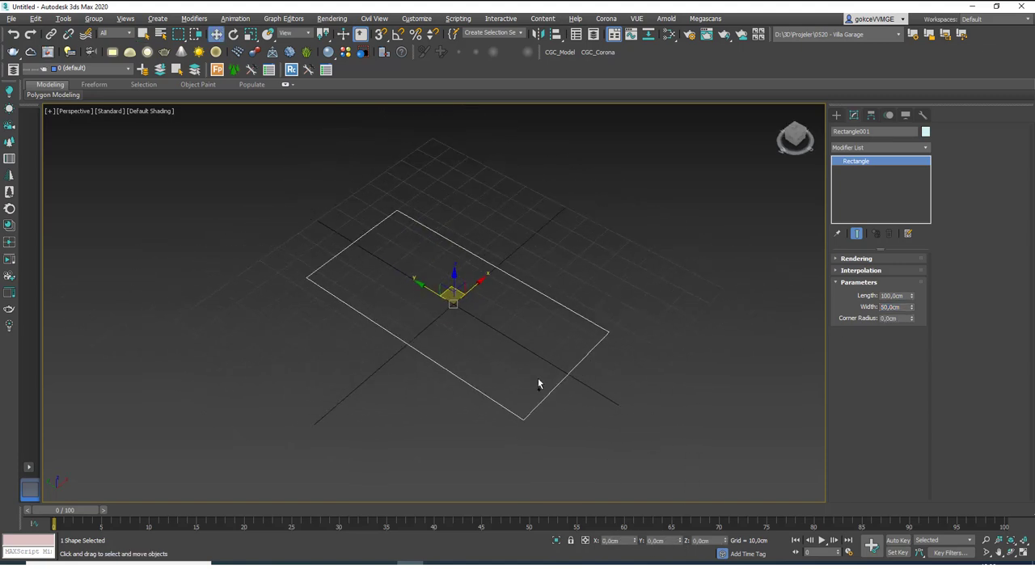
pyautogui.press('t')
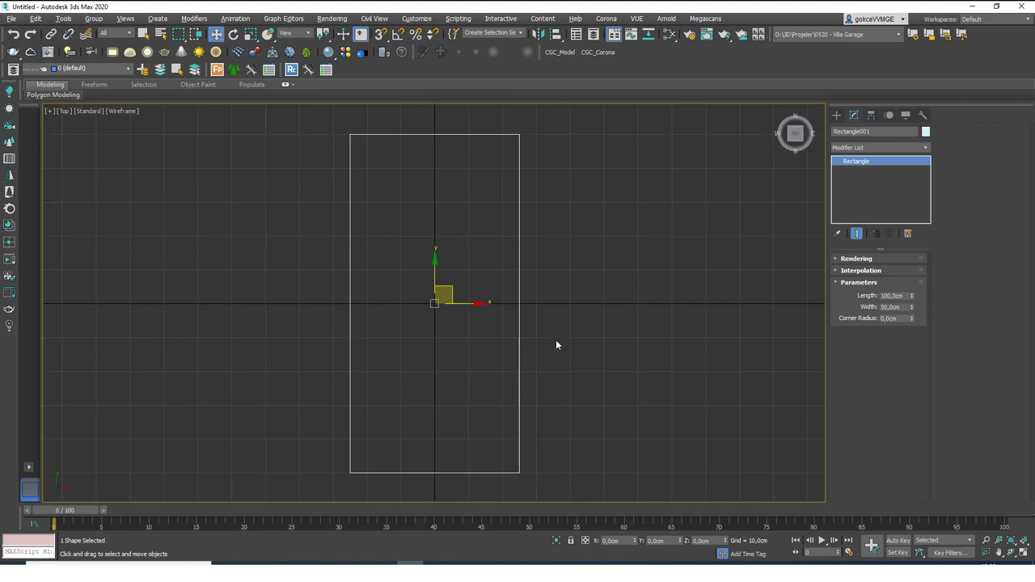
pyautogui.moveTo(535, 314); pyautogui.dragTo(536, 303, button='middle')
pyautogui.press('g')
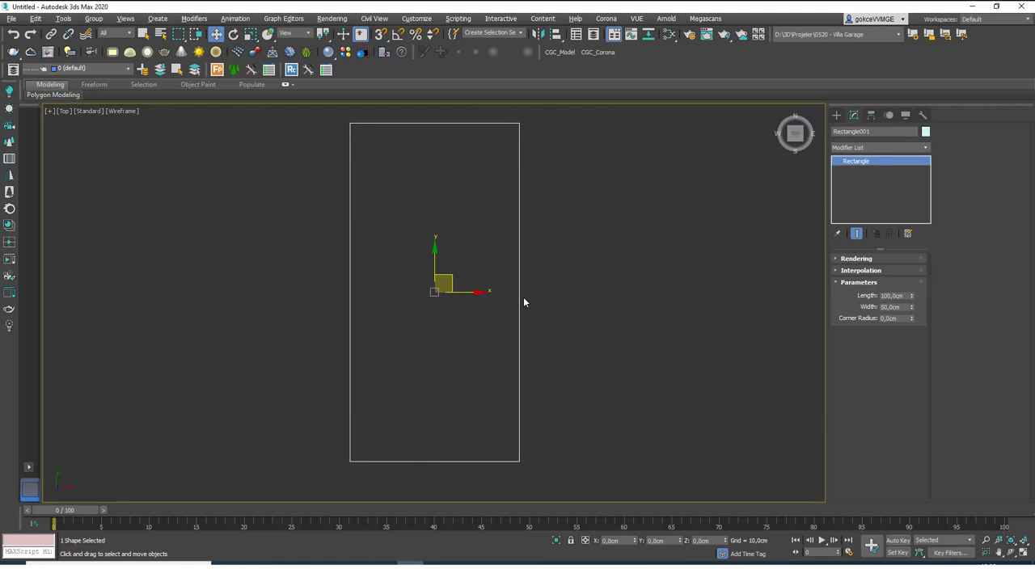
pyautogui.moveTo(520, 280)
pyautogui.mouseDown(button='middle')
pyautogui.moveTo(529, 275)
pyautogui.moveTo(518, 282)
pyautogui.mouseUp(button='middle')
pyautogui.scroll(-3, 508, 305)
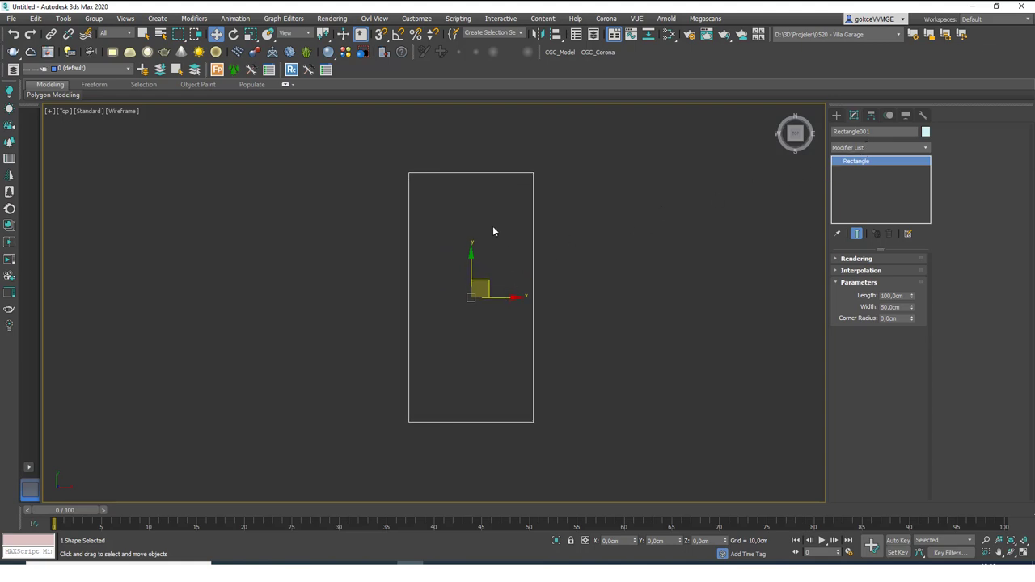
# Try adding then removing Edit Spline, and check the quad menu's Convert To option
pyautogui.click(878, 149)
pyautogui.scroll(-10, 873, 177)
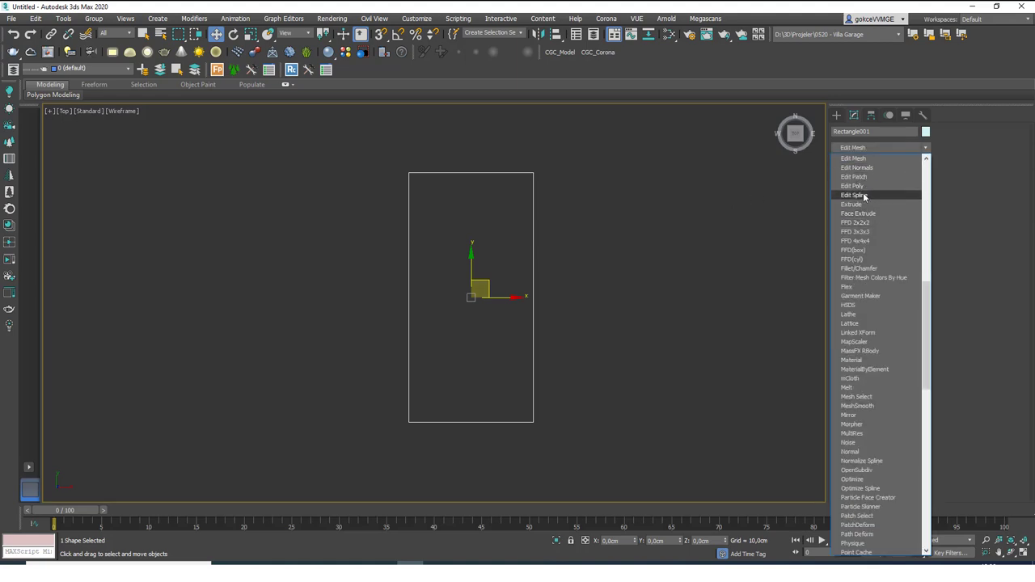
pyautogui.click(867, 197)
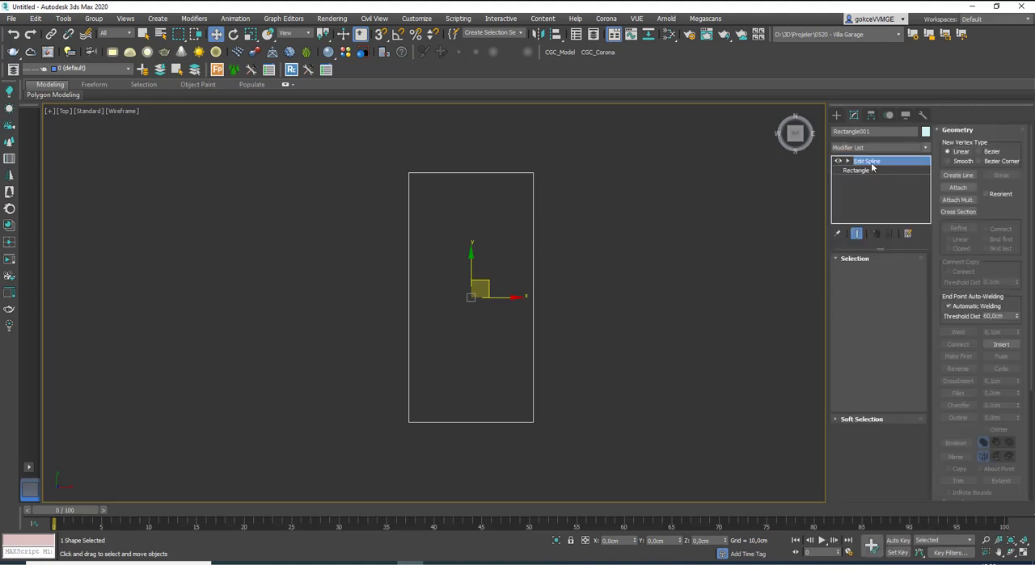
pyautogui.click(890, 234)
pyautogui.rightClick(528, 254)
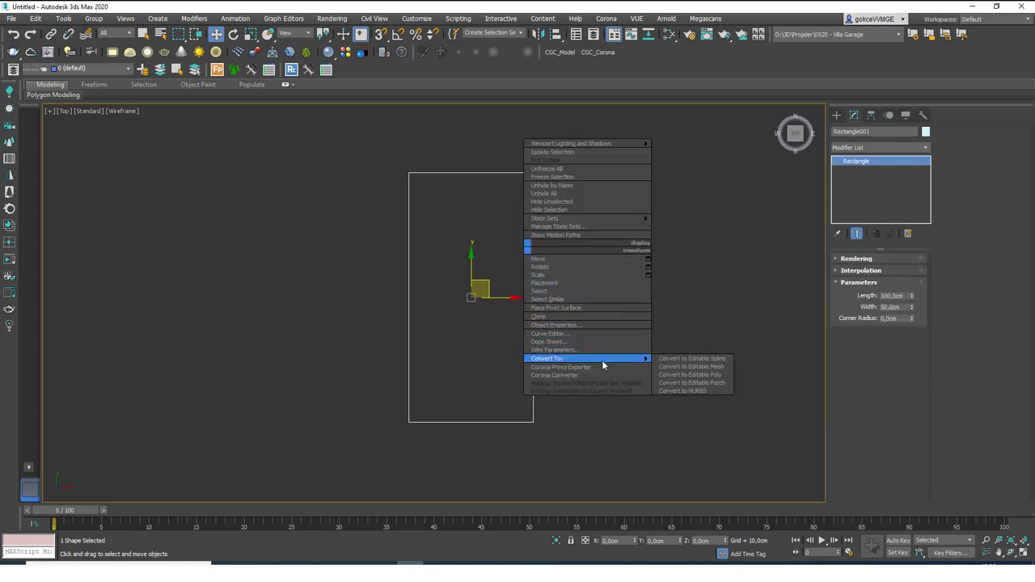
pyautogui.moveTo(646, 360)
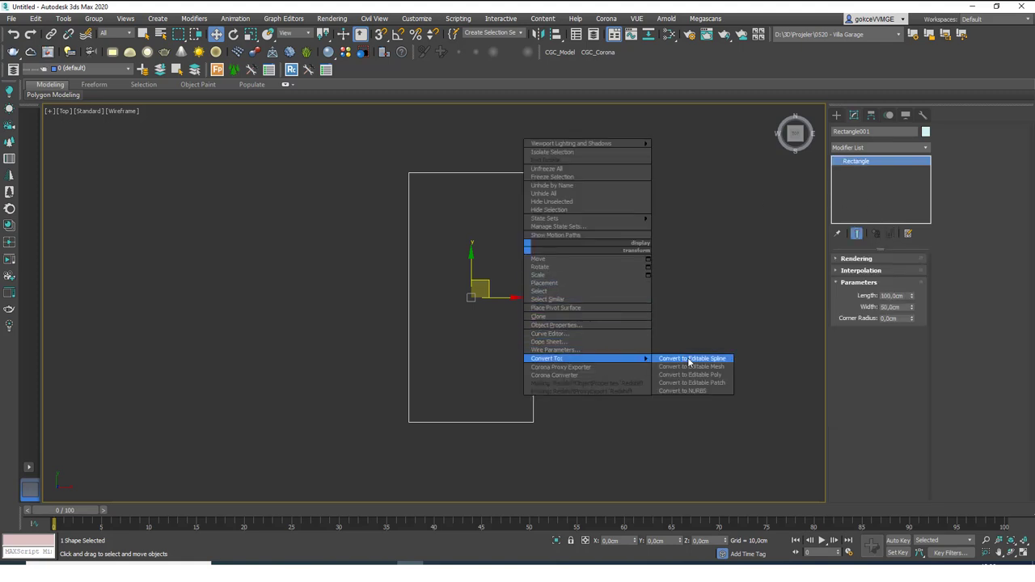
# Apply the Edit Spline modifier to Rectangle001 from the Modifier List
pyautogui.click(881, 148)
pyautogui.scroll(-5, 875, 173)
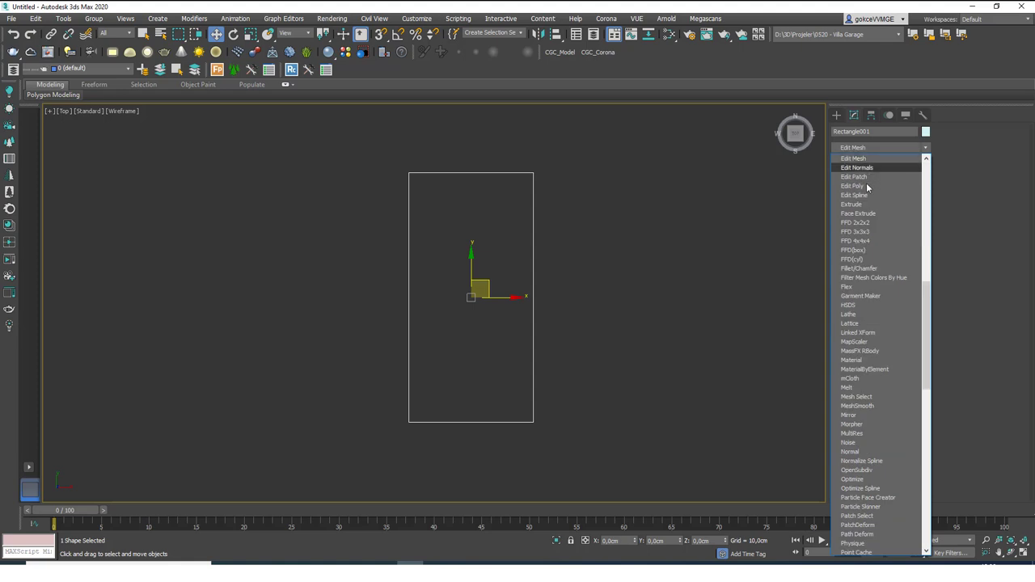
pyautogui.click(865, 194)
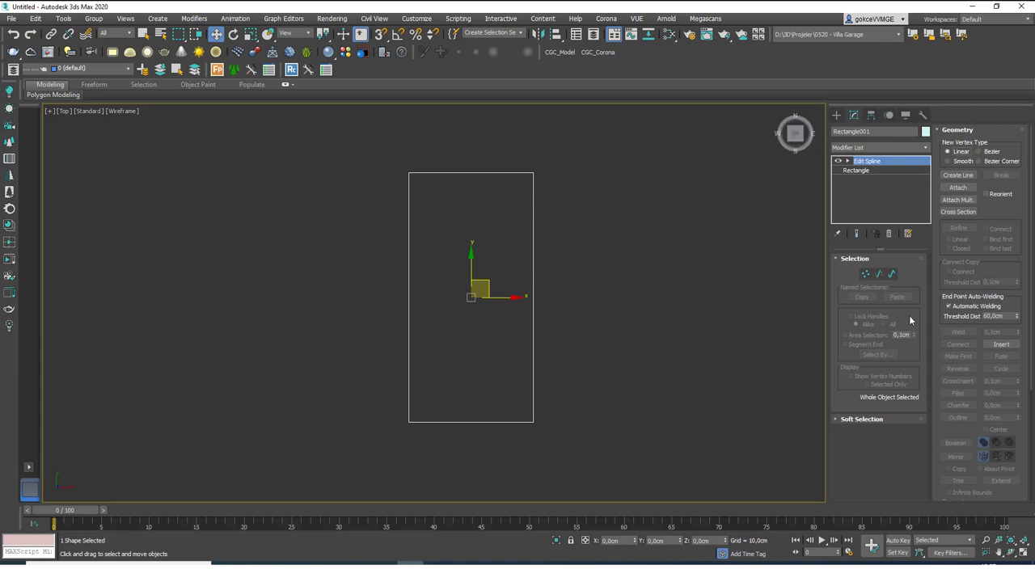
# At Vertex level, fillet the top-right corner vertex by 3 cm
pyautogui.moveTo(957, 316); pyautogui.dragTo(933, 167)
pyautogui.press('1')
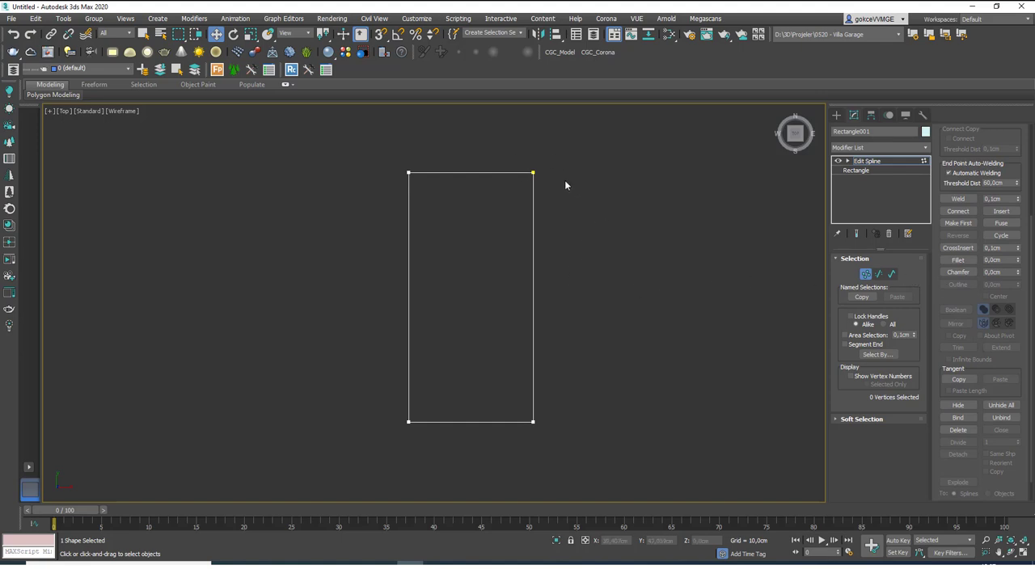
pyautogui.click(532, 172)
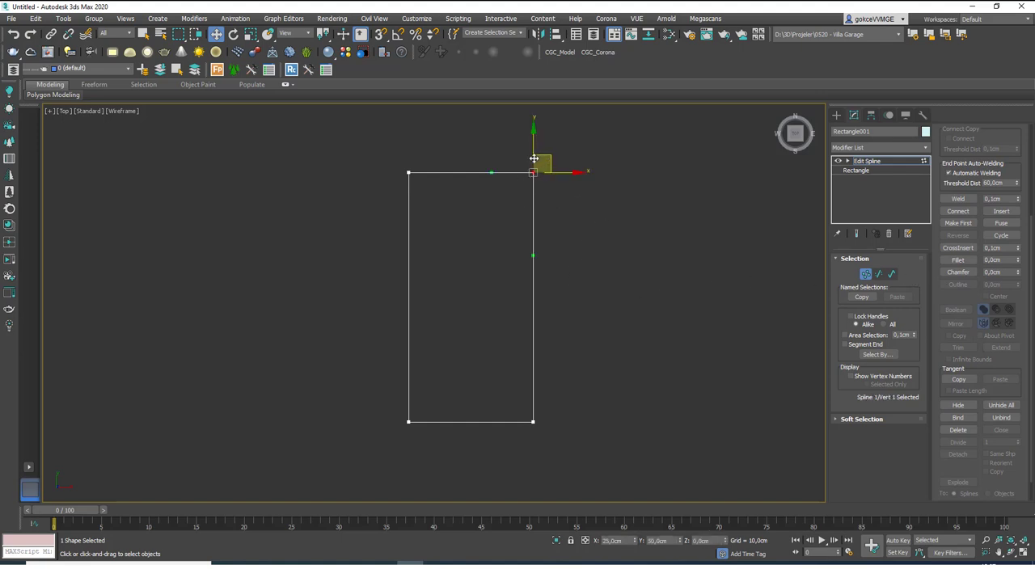
pyautogui.doubleClick(991, 259)
pyautogui.write('3')
pyautogui.press('Return')
# Zoom in to inspect the rounded corner, then undo the fillet
pyautogui.moveTo(627, 248); pyautogui.dragTo(642, 288, button='middle')
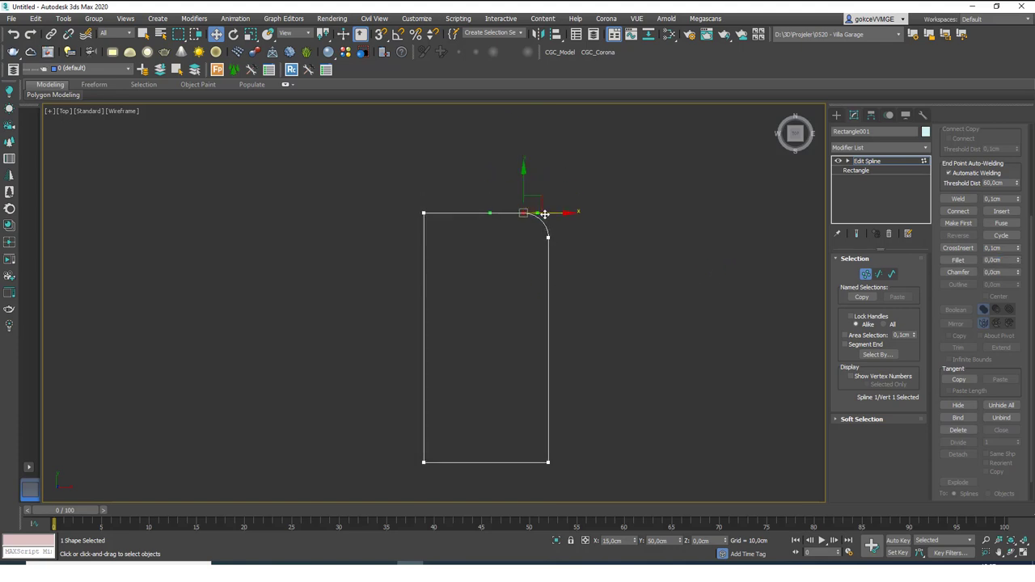
pyautogui.scroll(3, 542, 213)
pyautogui.scroll(1, 542, 212)
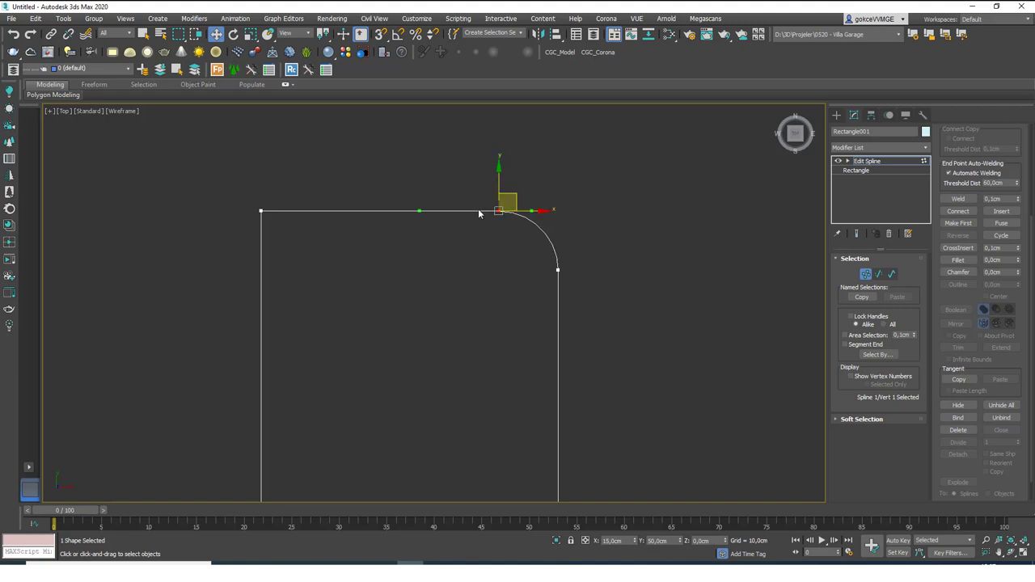
pyautogui.scroll(-1, 647, 271)
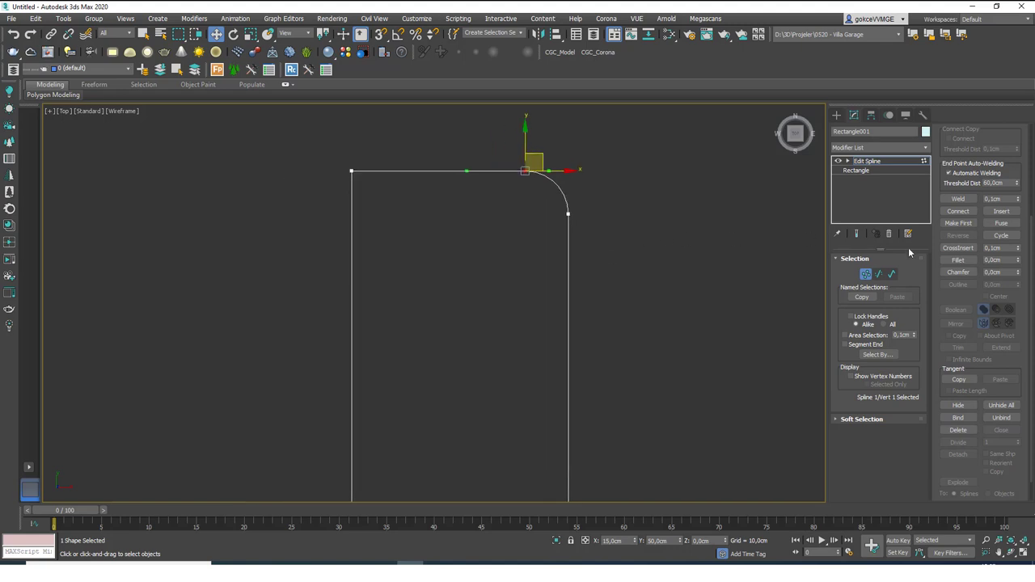
pyautogui.click(1001, 259)
pyautogui.hotkey('ctrl', 'z')
pyautogui.scroll(2, 559, 200)
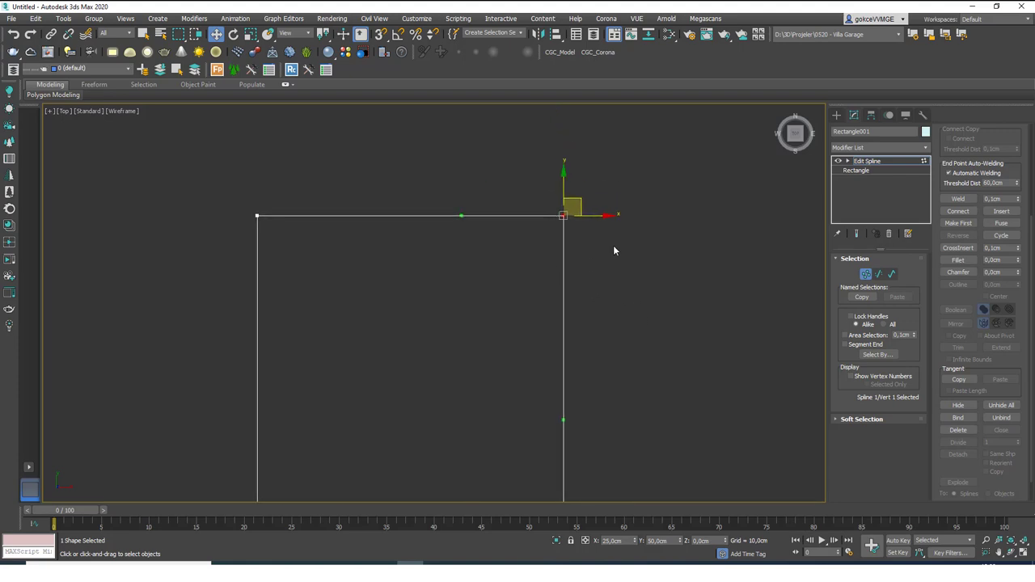
pyautogui.click(1018, 258)
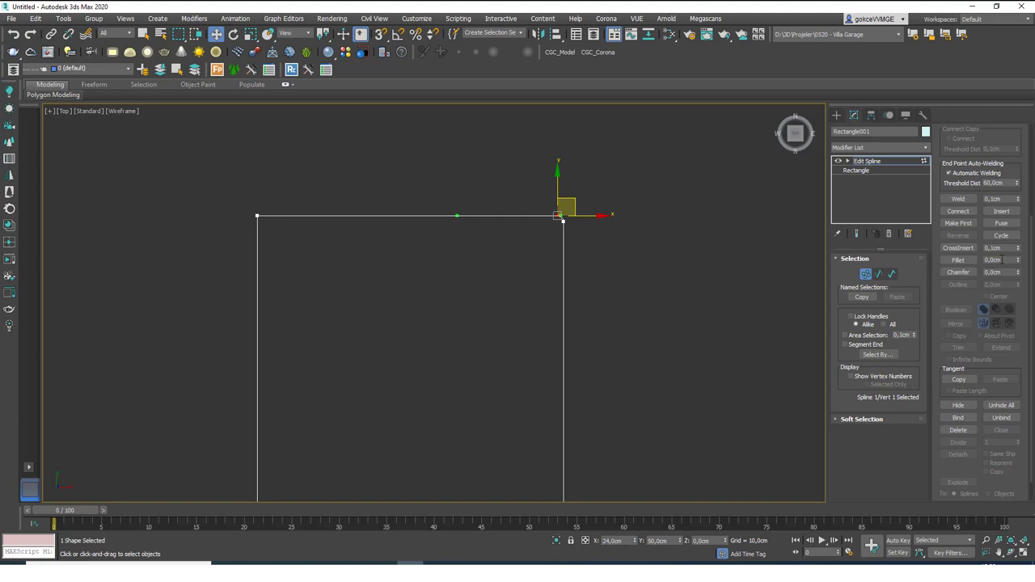
pyautogui.moveTo(562, 243); pyautogui.dragTo(567, 260, button='middle')
pyautogui.scroll(5, 567, 236)
pyautogui.scroll(1, 567, 238)
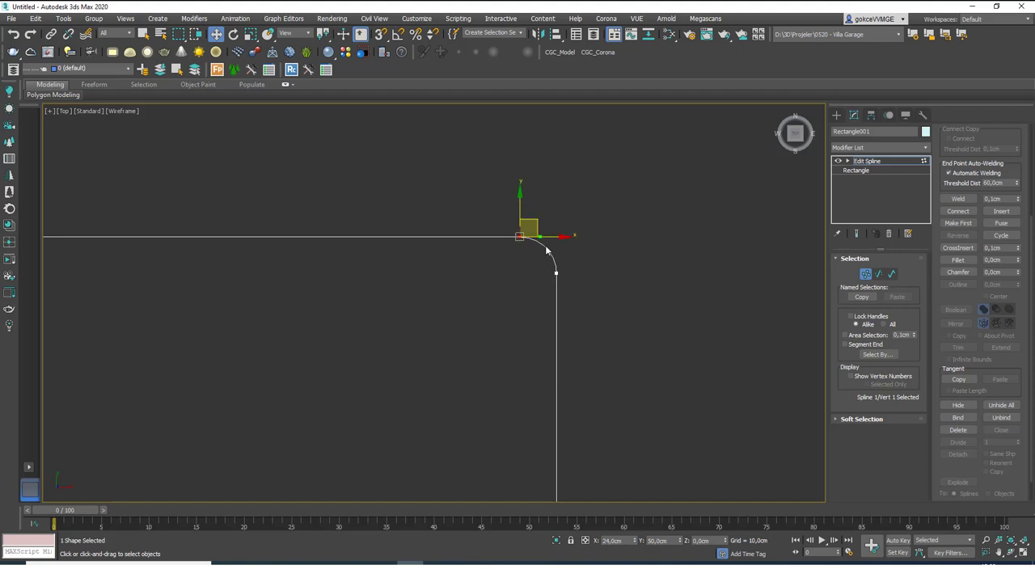
pyautogui.moveTo(634, 306); pyautogui.dragTo(639, 241, button='middle')
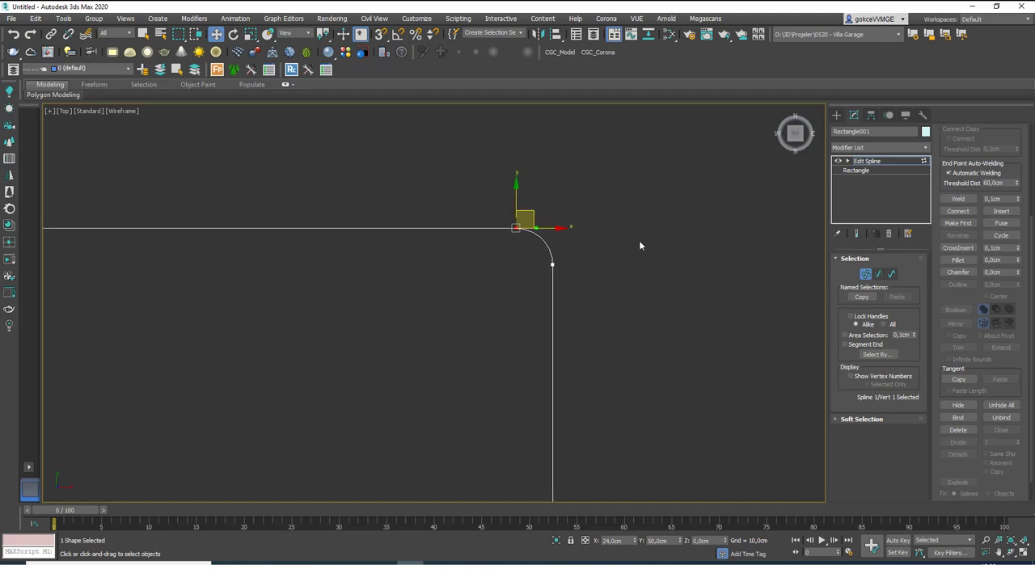
pyautogui.hotkey('ctrl', 'z')
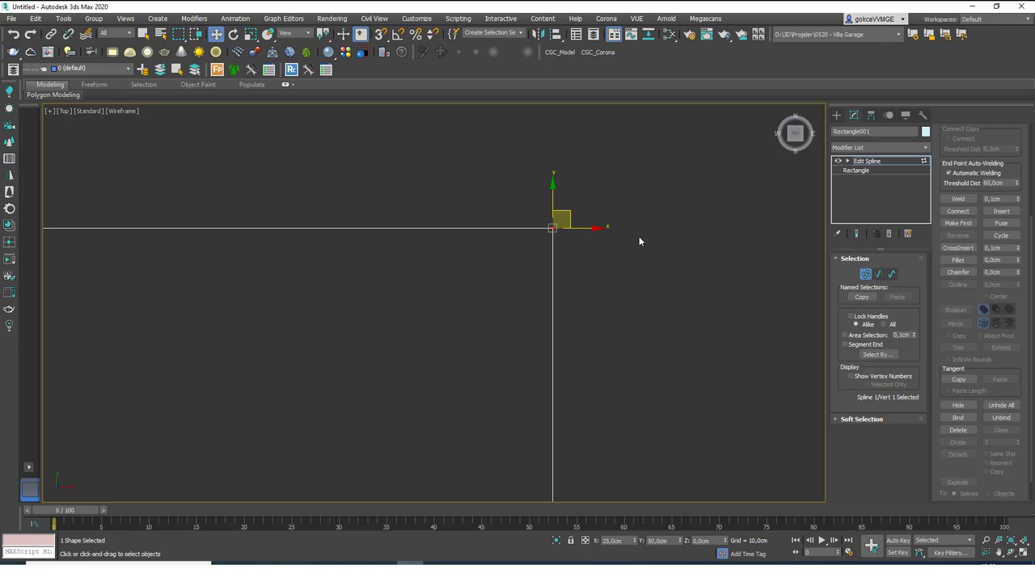
pyautogui.click(1000, 260)
pyautogui.moveTo(1019, 260); pyautogui.dragTo(1019, 254)
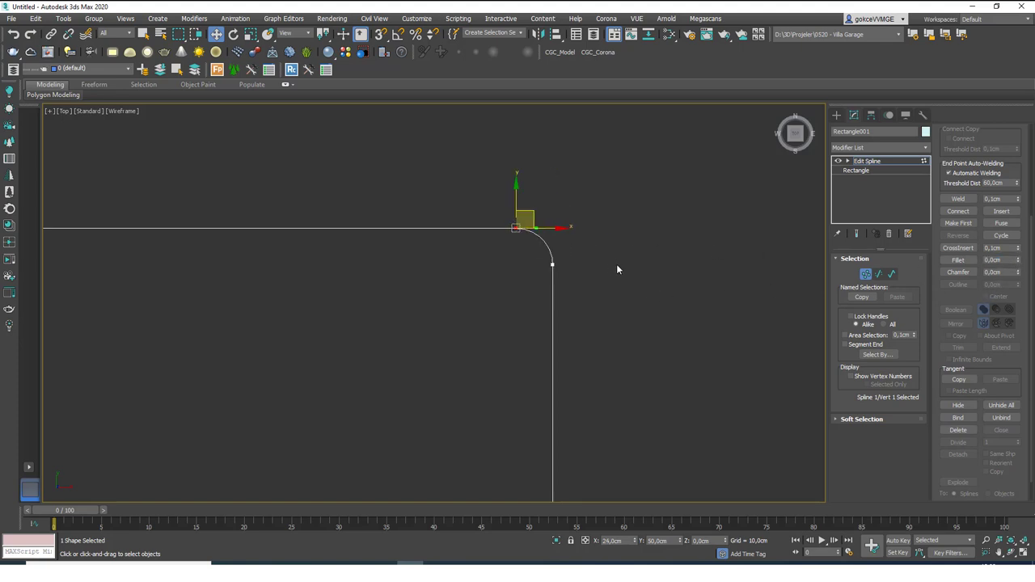
pyautogui.moveTo(628, 314); pyautogui.dragTo(515, 226)
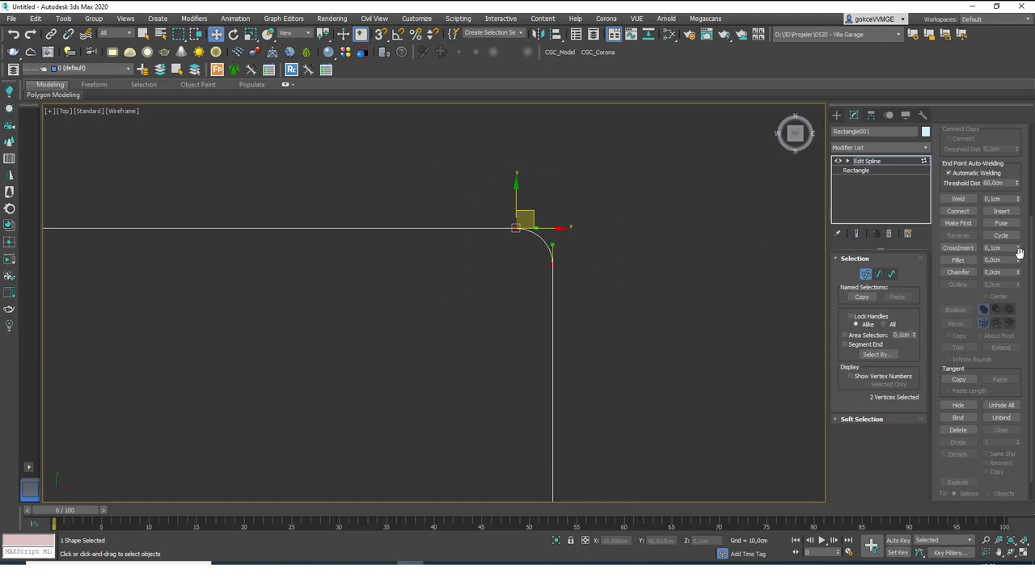
pyautogui.moveTo(1019, 261); pyautogui.dragTo(1021, 208)
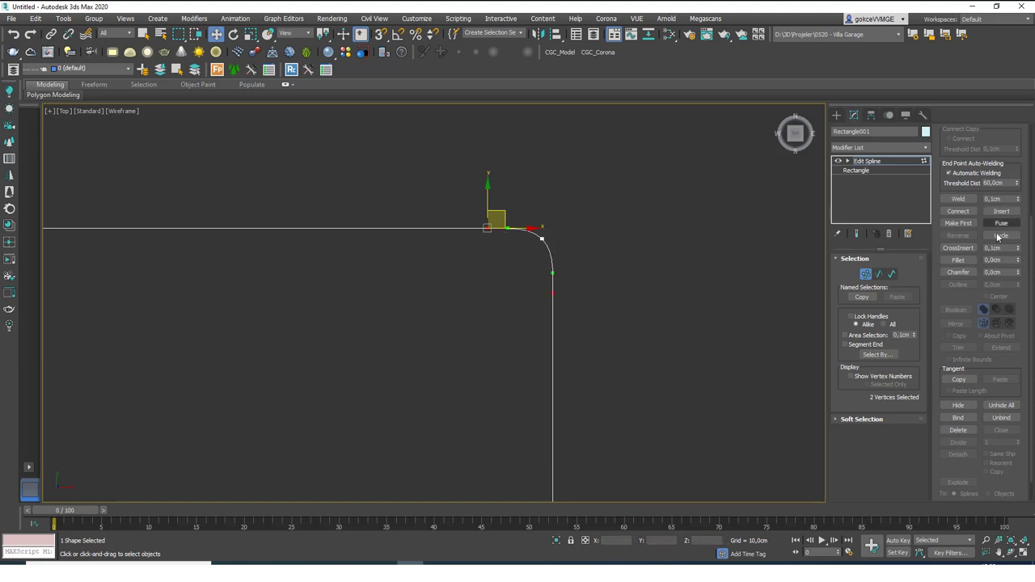
pyautogui.hotkey('ctrl', 'z')
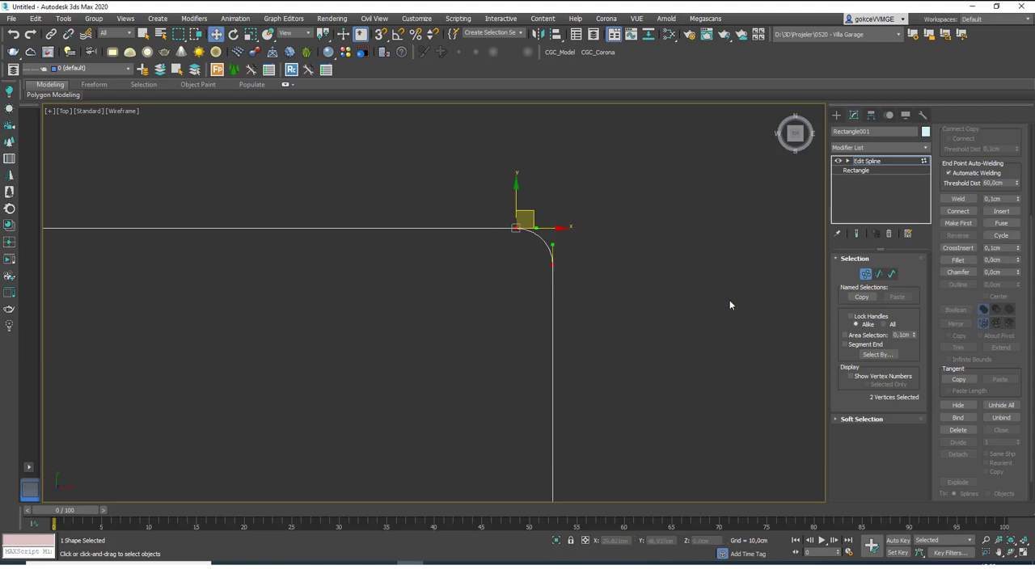
pyautogui.hotkey('ctrl', 'z')
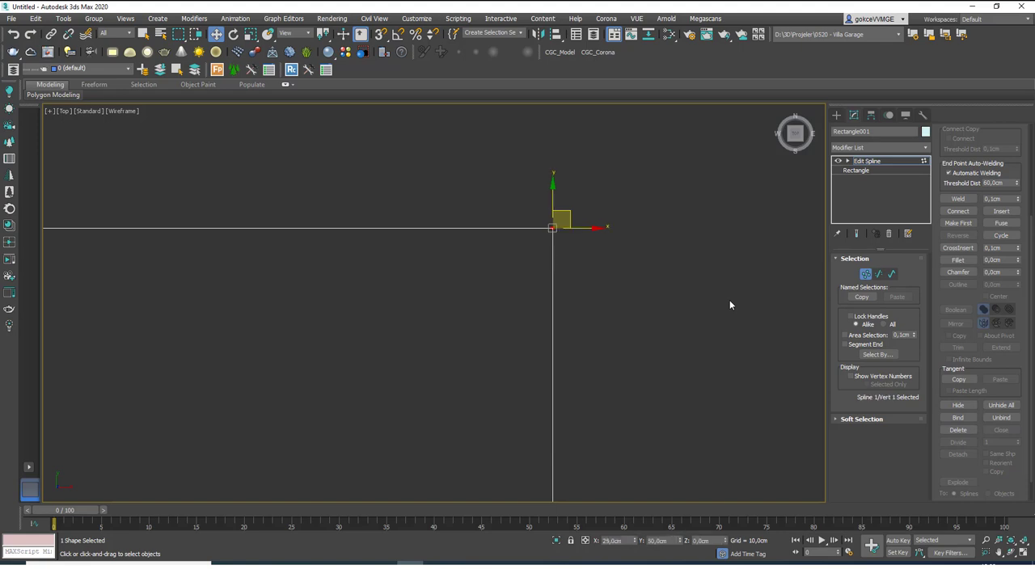
pyautogui.moveTo(596, 273); pyautogui.dragTo(586, 226, button='middle')
pyautogui.scroll(-2, 601, 254)
pyautogui.scroll(-3, 561, 273)
pyautogui.scroll(2, 560, 251)
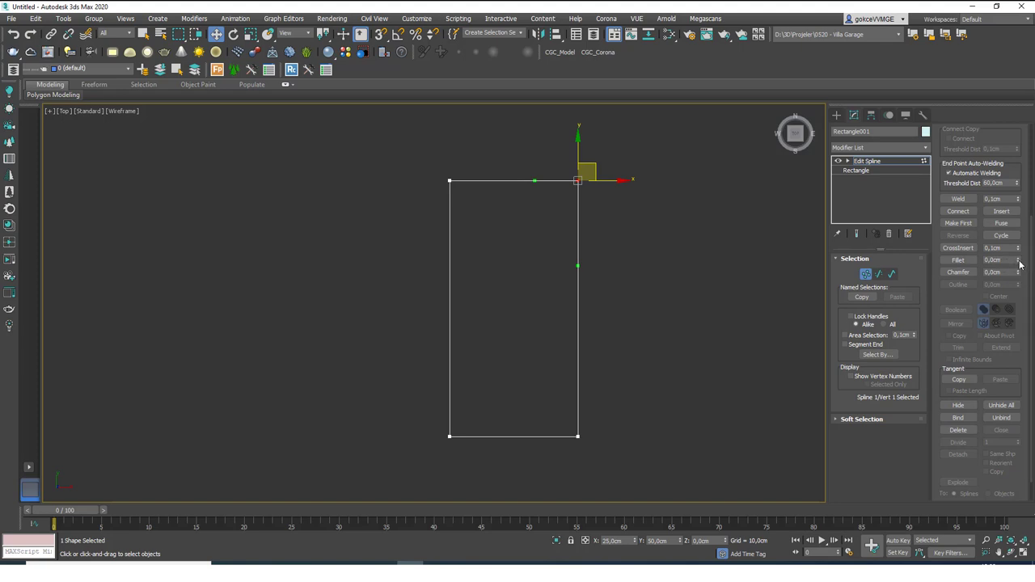
# Test fillets on one corner and on all four vertices (8 cm), undoing each
pyautogui.moveTo(1019, 263)
pyautogui.mouseDown()
pyautogui.moveTo(1017, 242)
pyautogui.moveTo(1017, 259)
pyautogui.moveTo(606, 217)
pyautogui.moveTo(991, 258)
pyautogui.moveTo(892, 275)
pyautogui.moveTo(1015, 249)
pyautogui.mouseUp()
pyautogui.click(582, 272)
pyautogui.hotkey('ctrl', 'z')
pyautogui.hotkey('ctrl', 'z')
pyautogui.hotkey('ctrl', 'a')
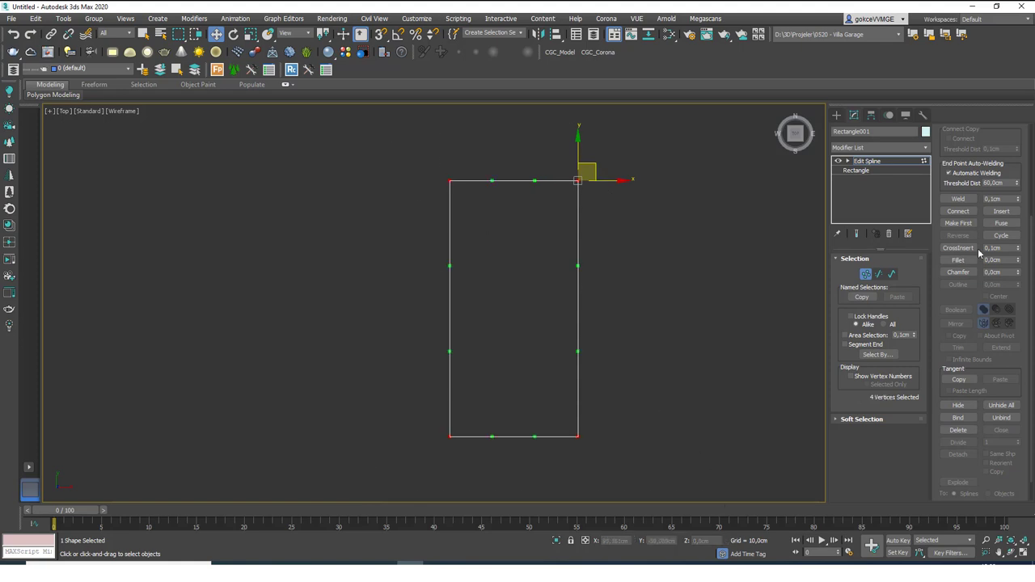
pyautogui.moveTo(1019, 262); pyautogui.dragTo(1018, 260)
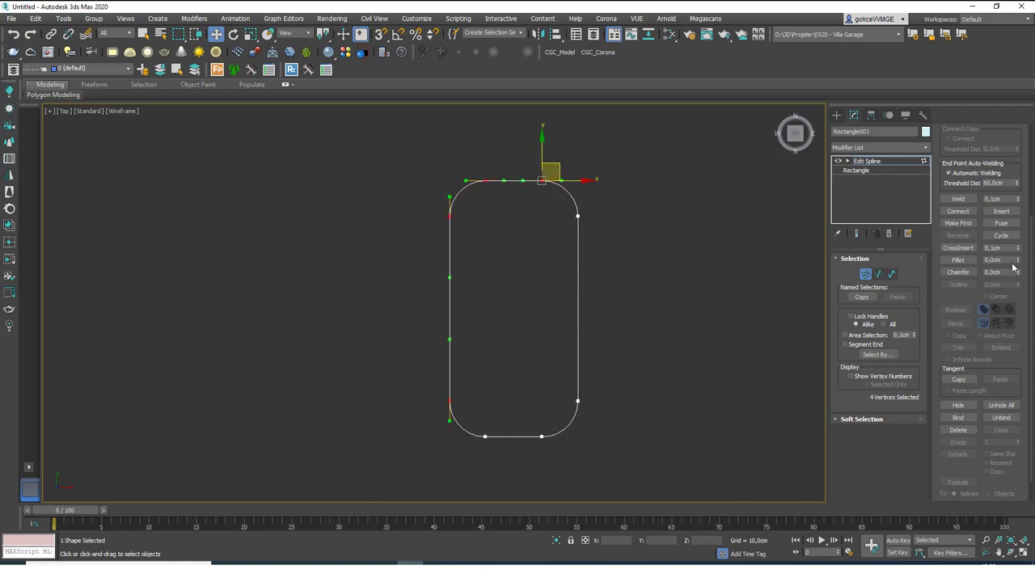
pyautogui.click(449, 196)
pyautogui.click(485, 180)
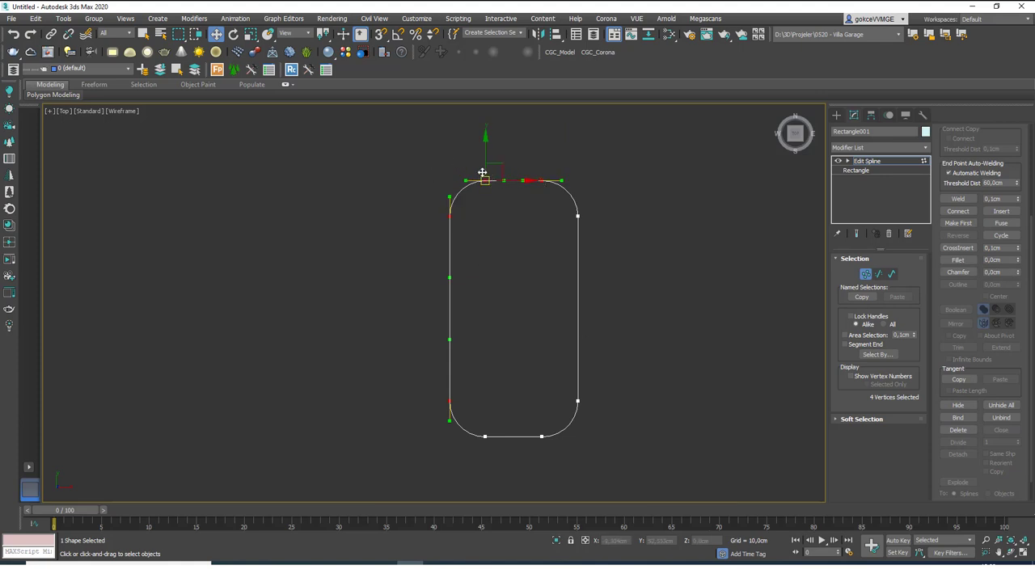
pyautogui.click(542, 179)
pyautogui.hotkey('ctrl', 'z')
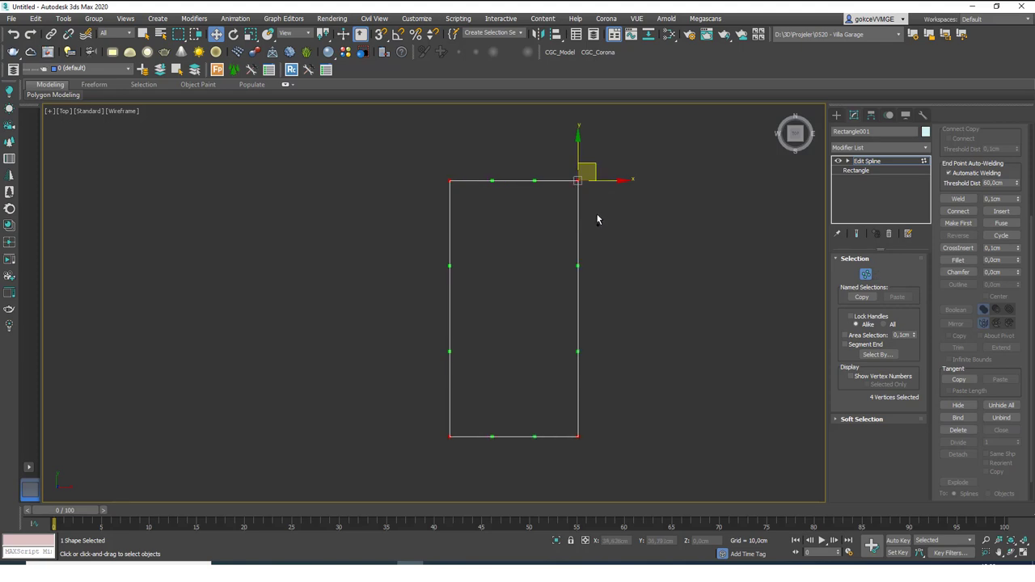
# Set the selected corner vertices to Corner type via the quad menu
pyautogui.rightClick(546, 224)
pyautogui.rightClick(506, 210)
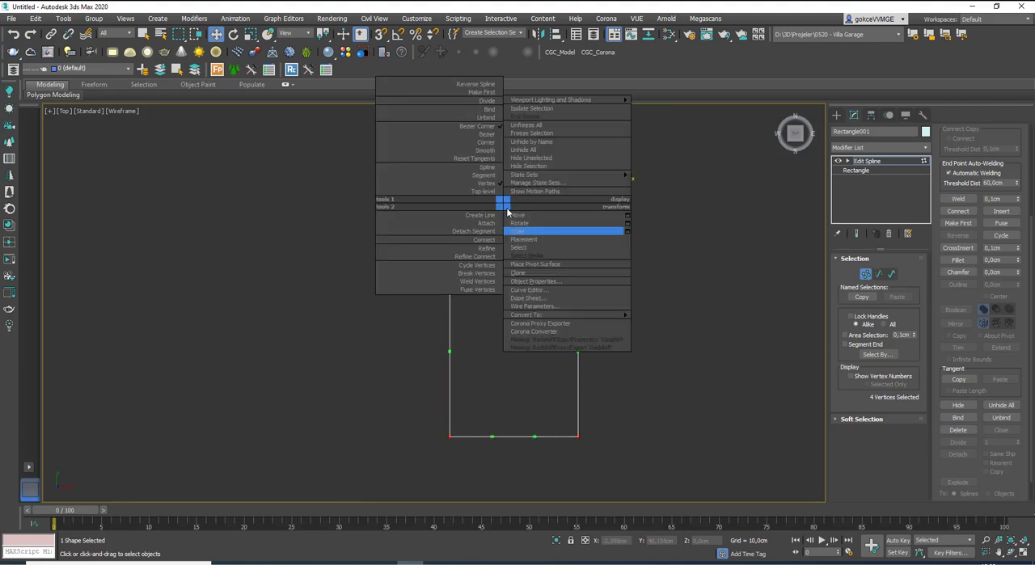
pyautogui.click(490, 149)
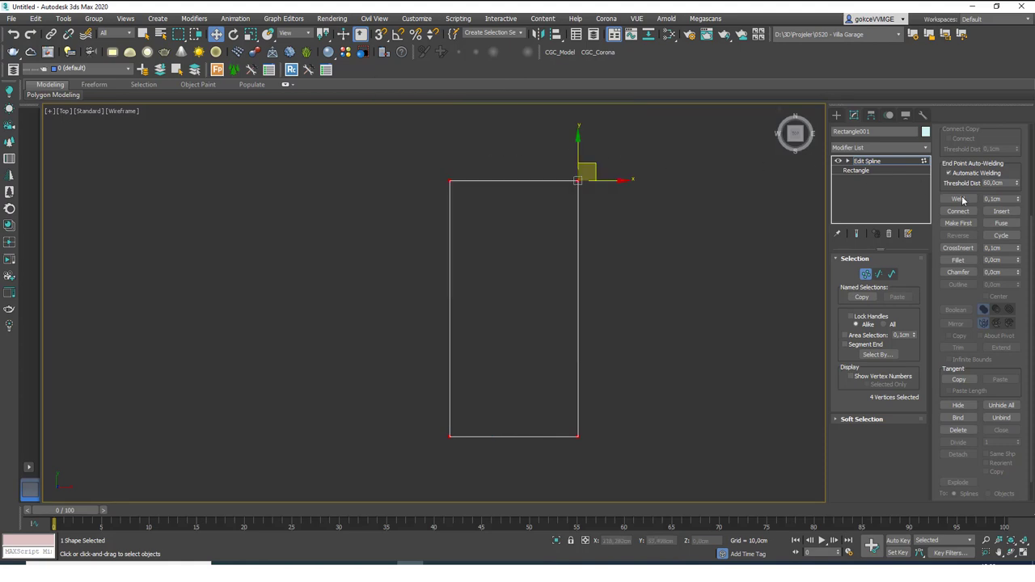
# Test 13 cm and 10 cm fillets on all corners, then undo to sharp corners
pyautogui.moveTo(1018, 263); pyautogui.dragTo(1021, 251)
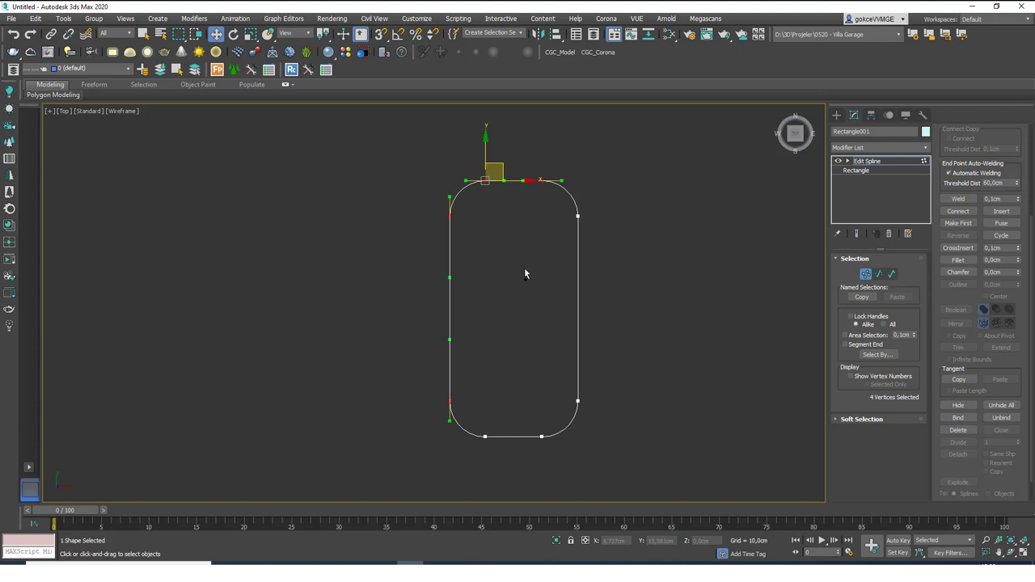
pyautogui.hotkey('ctrl', 'z')
pyautogui.hotkey('ctrl', 'z')
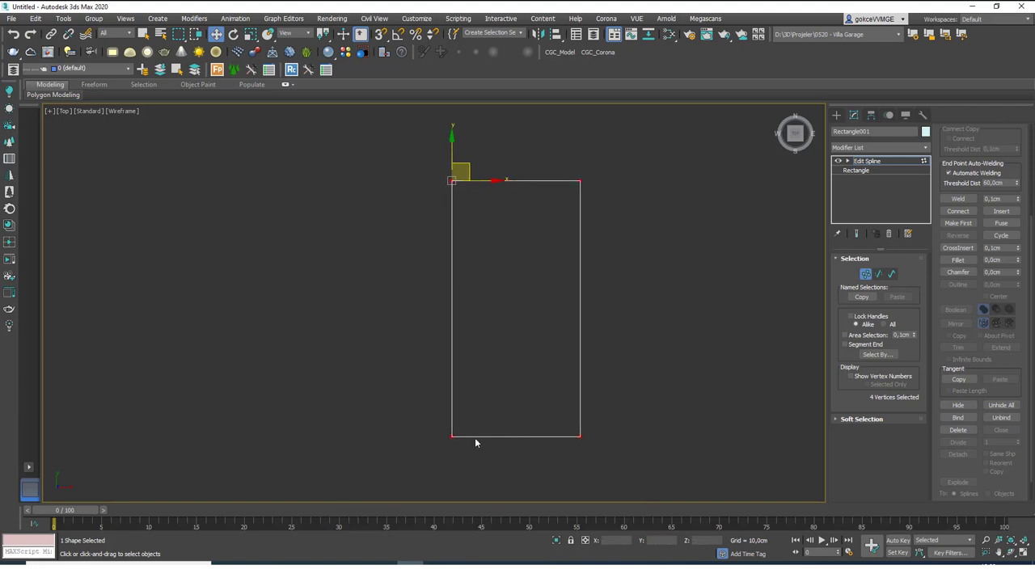
pyautogui.doubleClick(1001, 260)
pyautogui.write('10')
pyautogui.press('Return')
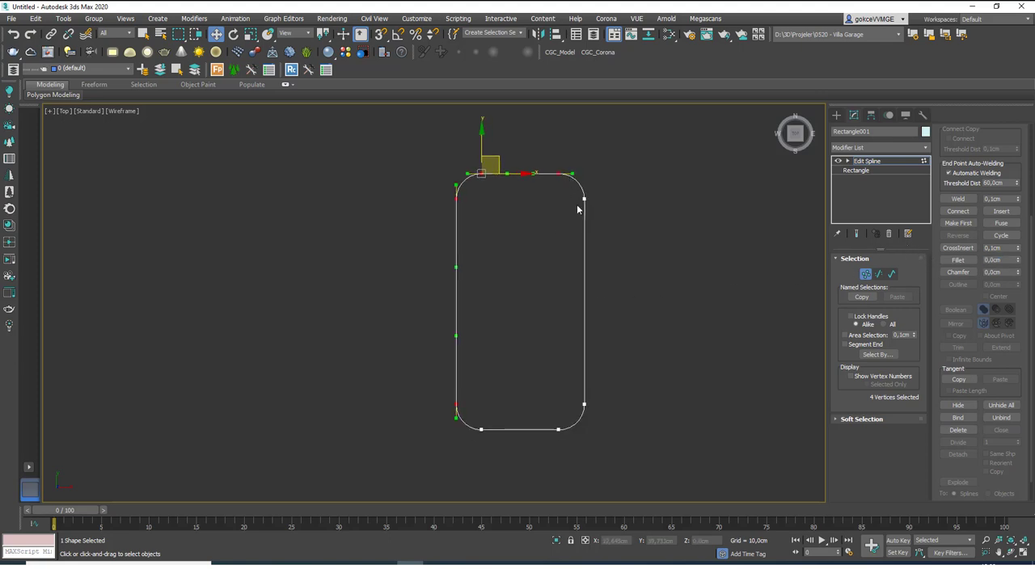
pyautogui.click(597, 325)
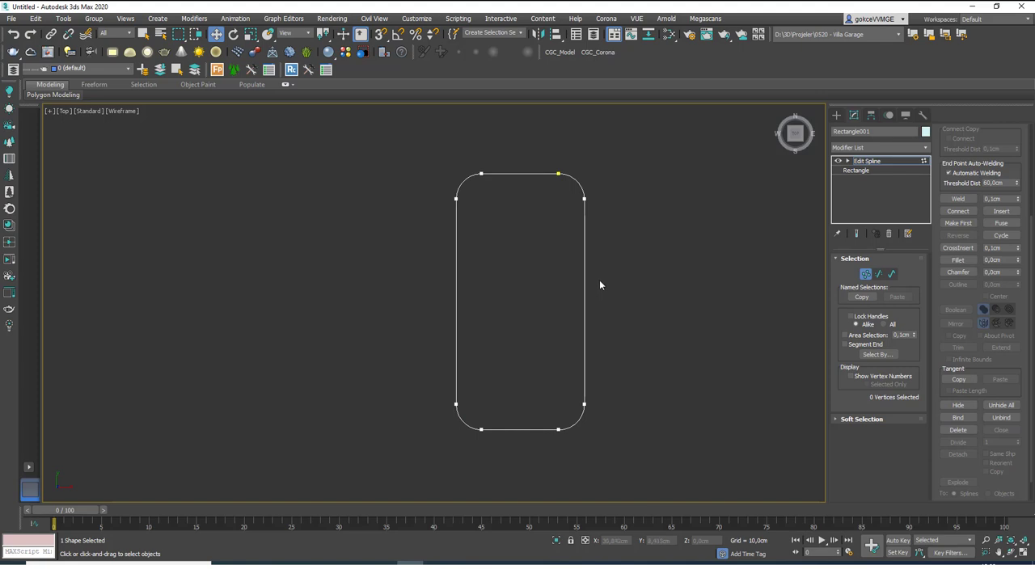
pyautogui.hotkey('ctrl', 'z')
pyautogui.hotkey('ctrl', 'z')
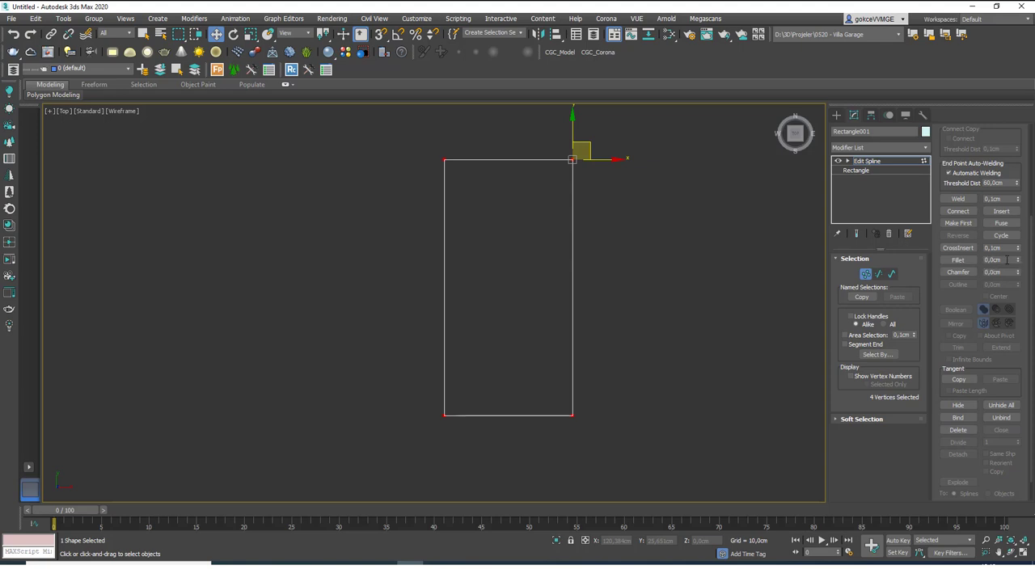
# After trial fillets, drag the Chamfer spinner to cut all four corners into an elongated octagon
pyautogui.moveTo(1019, 261)
pyautogui.mouseDown()
pyautogui.moveTo(1018, 223)
pyautogui.moveTo(1023, 261)
pyautogui.moveTo(1020, 228)
pyautogui.moveTo(1012, 261)
pyautogui.moveTo(1018, 250)
pyautogui.mouseUp()
pyautogui.hotkey('ctrl', 'z')
pyautogui.moveTo(1019, 264)
pyautogui.mouseDown()
pyautogui.moveTo(1018, 251)
pyautogui.moveTo(1019, 265)
pyautogui.mouseUp()
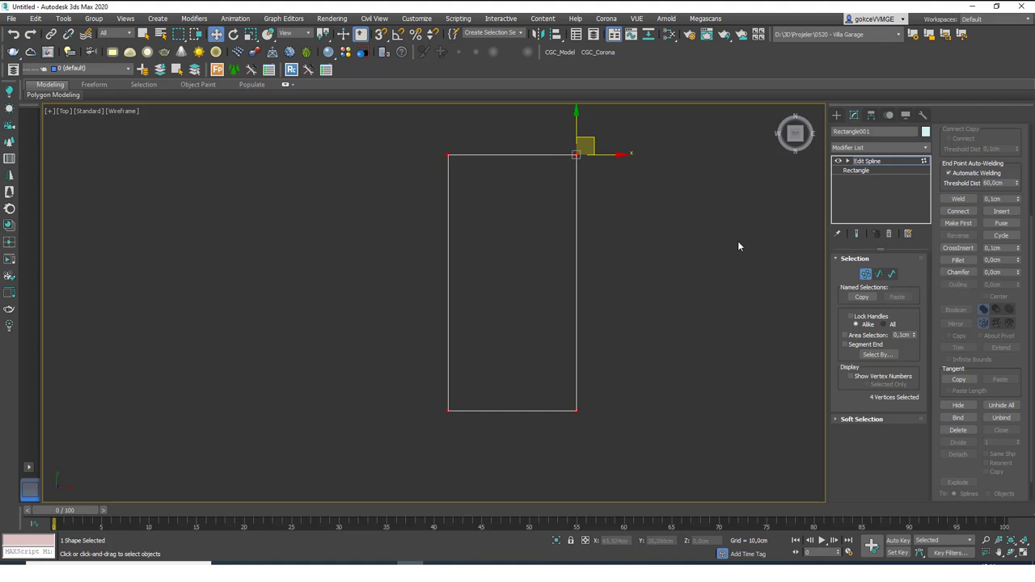
pyautogui.moveTo(1017, 277); pyautogui.dragTo(1017, 231)
pyautogui.click(690, 285)
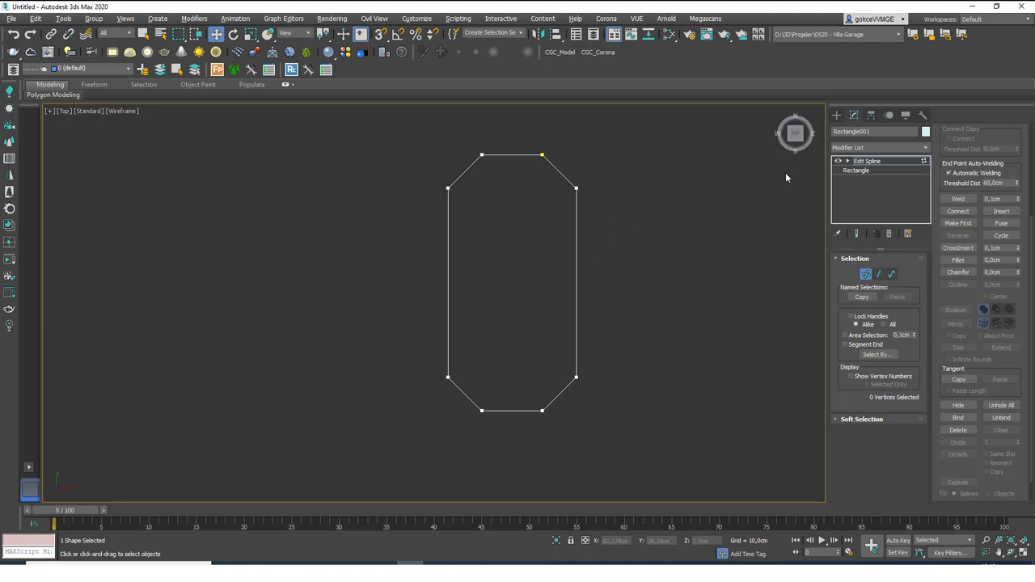
pyautogui.click(867, 161)
# Draw a test line with several right-angle bends beside the rectangle
pyautogui.click(836, 115)
pyautogui.click(855, 188)
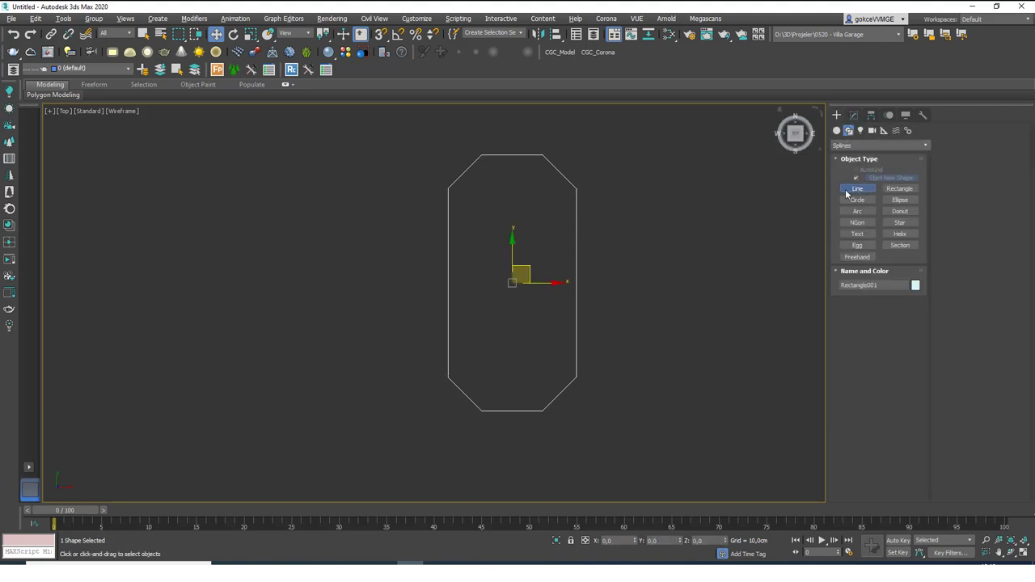
pyautogui.moveTo(582, 261); pyautogui.dragTo(485, 261, button='middle')
pyautogui.scroll(-4, 532, 268)
pyautogui.click(559, 190)
pyautogui.click(560, 297)
pyautogui.click(668, 297)
pyautogui.click(668, 374)
pyautogui.click(602, 436)
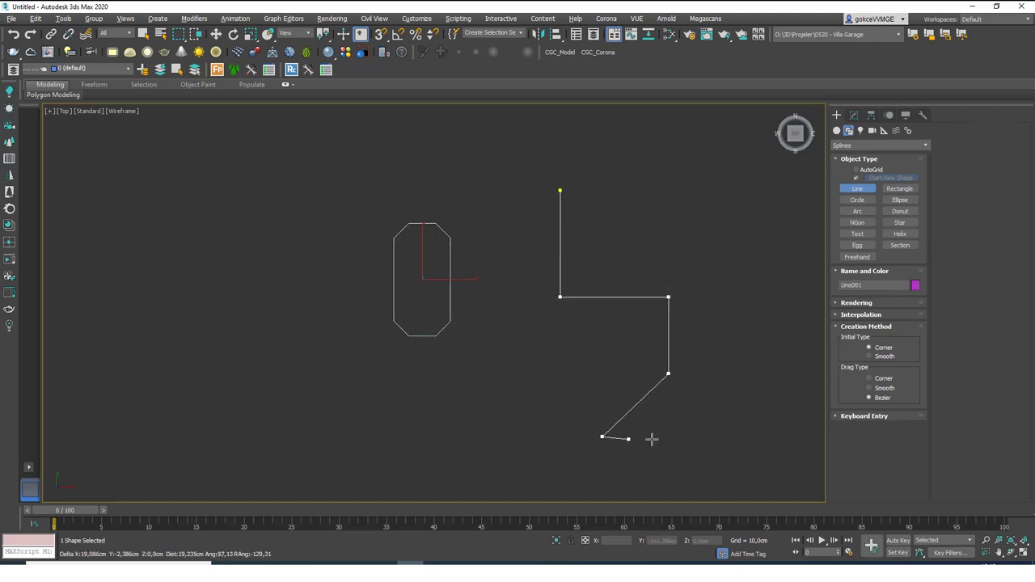
pyautogui.rightClick(711, 408)
# Chamfer the test line's three bend vertices
pyautogui.press('1')
pyautogui.moveTo(526, 261); pyautogui.dragTo(738, 371)
pyautogui.moveTo(1020, 276); pyautogui.dragTo(1019, 190)
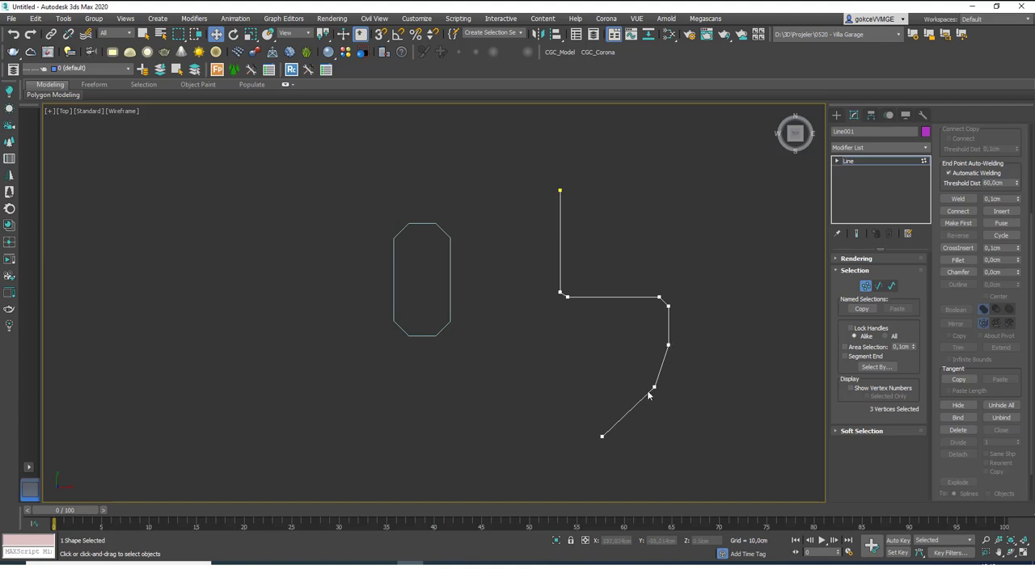
# Delete the test line, frame the remaining shape, and undo the recent changes
pyautogui.click(847, 163)
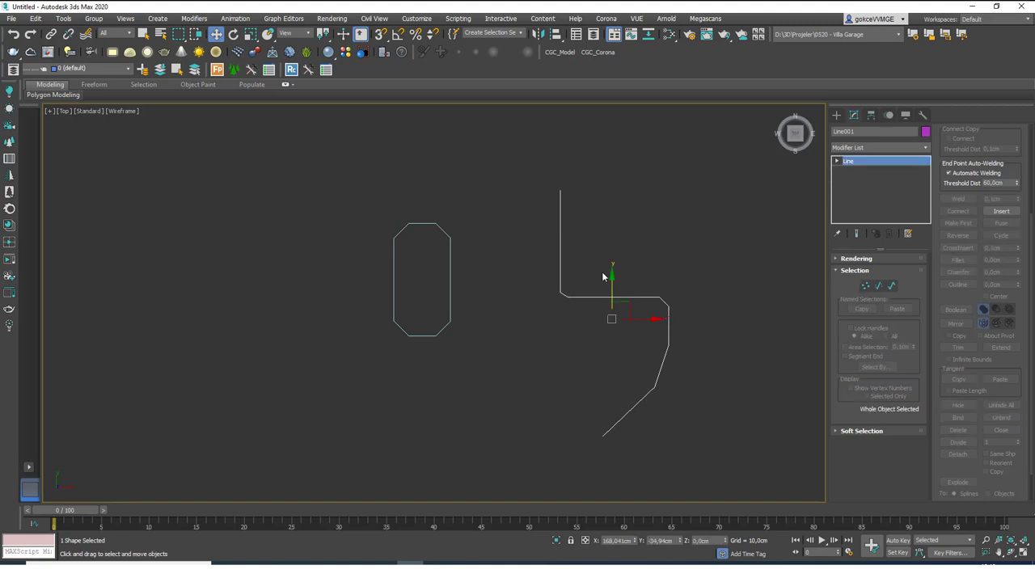
pyautogui.press('Delete')
pyautogui.press('z')
pyautogui.click(486, 209)
pyautogui.click(486, 223)
pyautogui.hotkey('ctrl', 'z')
pyautogui.hotkey('ctrl', 'z')
pyautogui.hotkey('ctrl', 'z')
pyautogui.scroll(2, 449, 283)
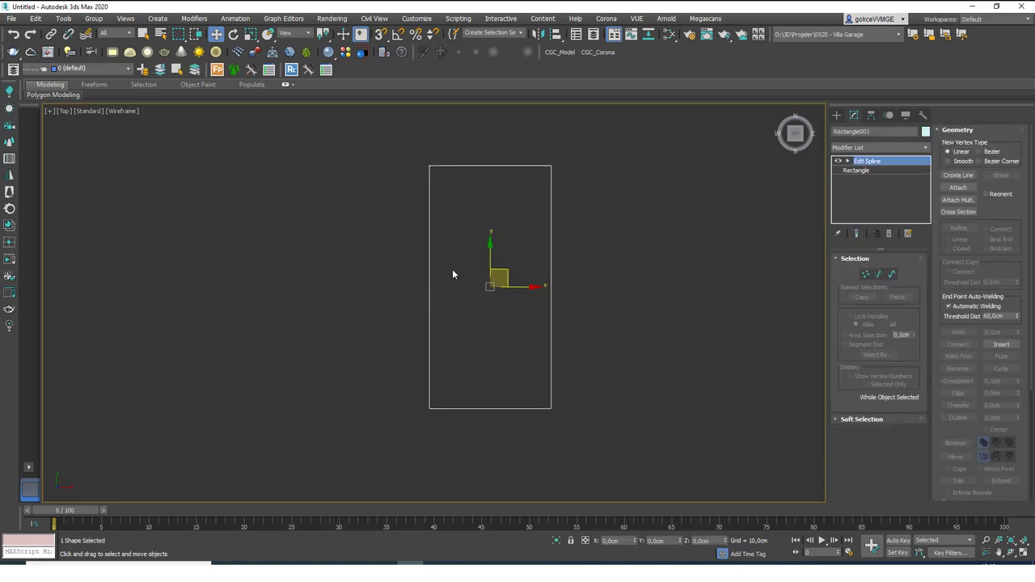
pyautogui.press('1')
pyautogui.hotkey('ctrl', 'a')
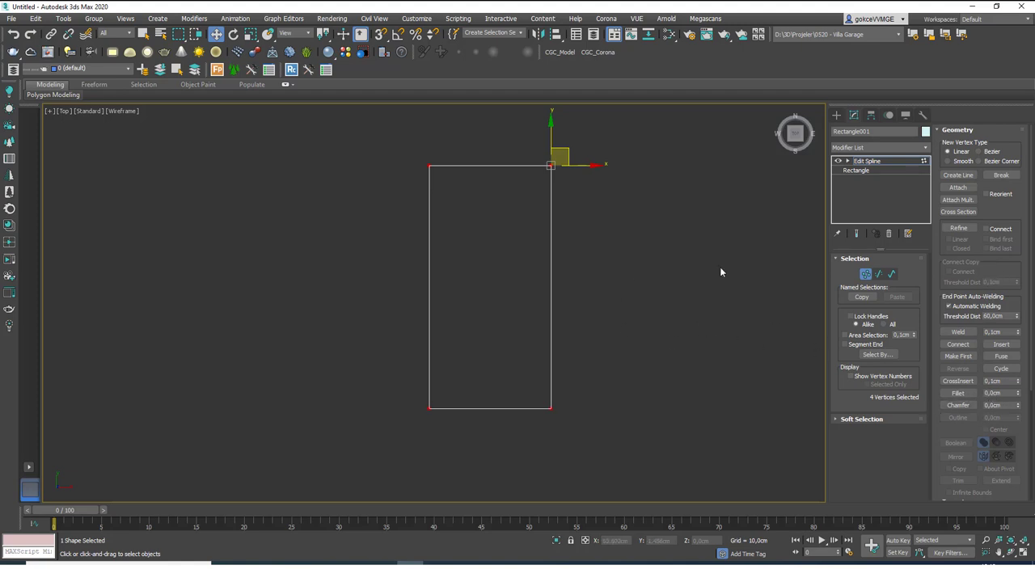
pyautogui.moveTo(1018, 408)
pyautogui.mouseDown()
pyautogui.moveTo(1019, 393)
pyautogui.moveTo(1017, 402)
pyautogui.mouseUp()
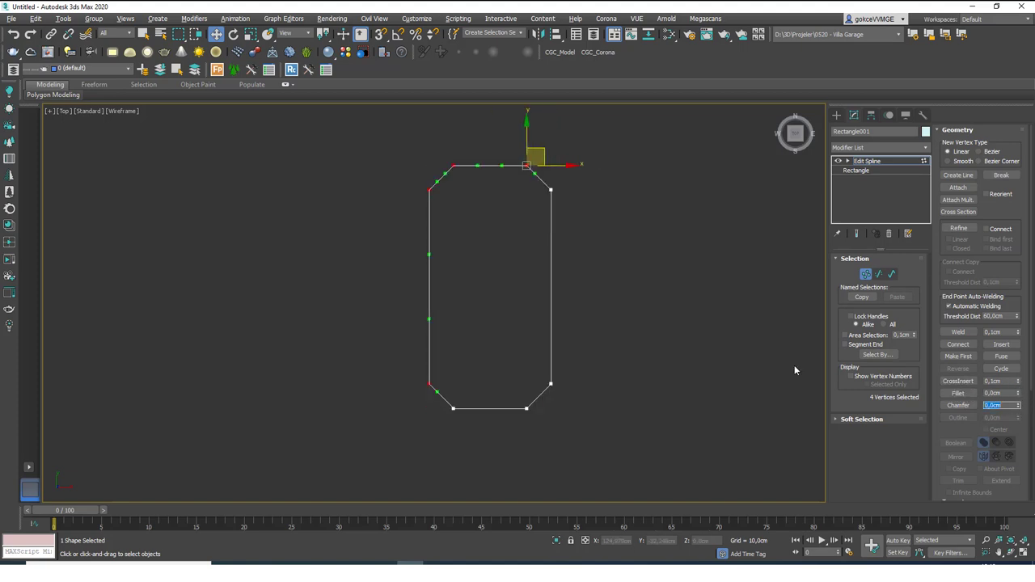
pyautogui.hotkey('ctrl', 'z')
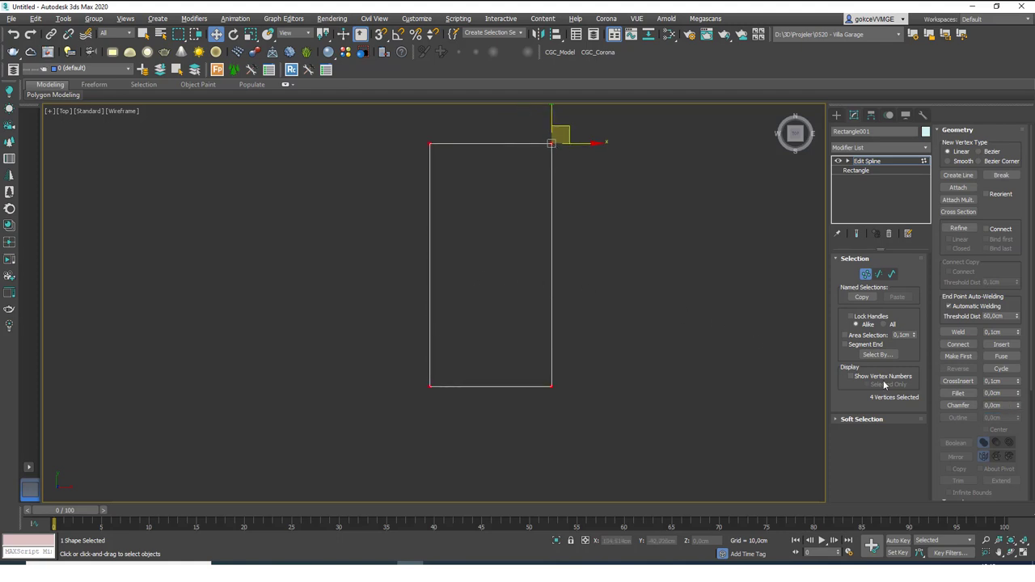
pyautogui.click(959, 405)
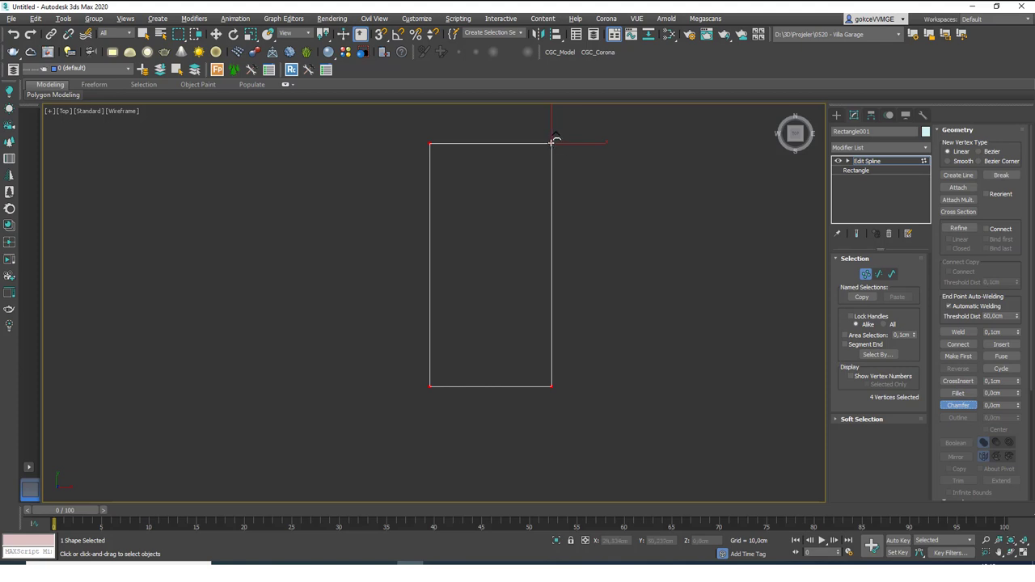
pyautogui.moveTo(556, 142); pyautogui.dragTo(555, 111)
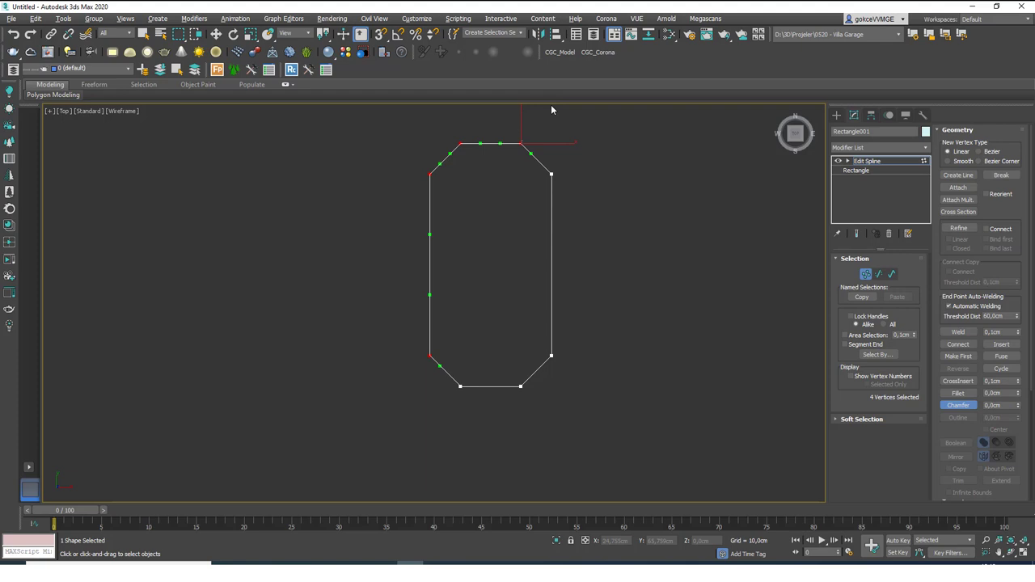
pyautogui.press('w')
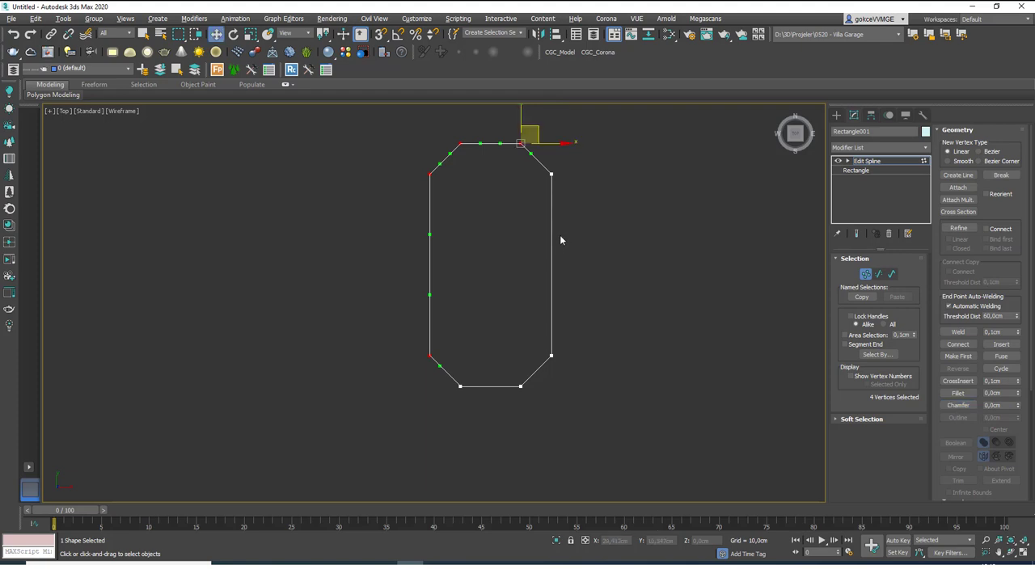
pyautogui.hotkey('ctrl', 'z')
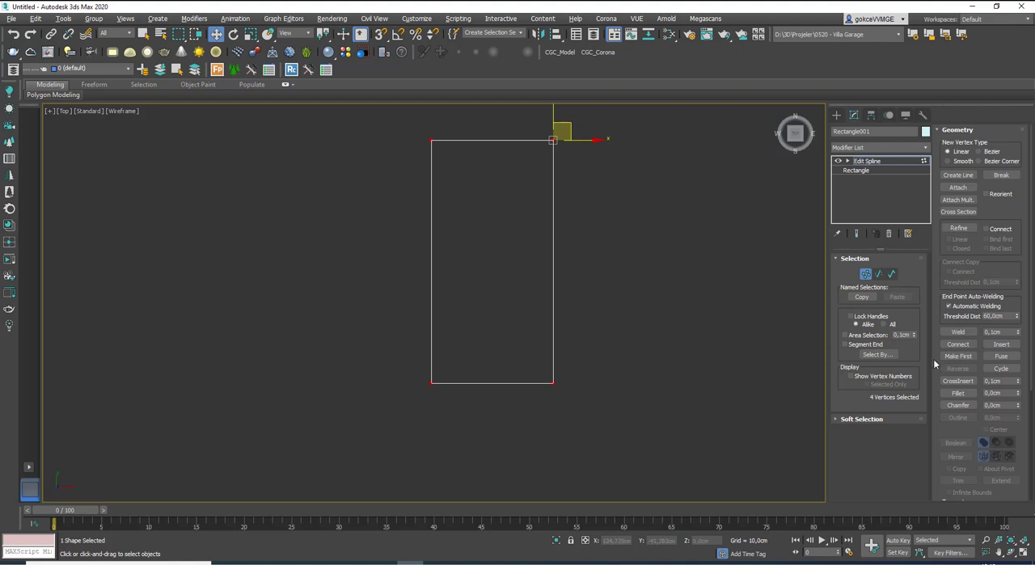
# At Spline level, select the rectangle and try a 10 cm outline, then undo it
pyautogui.moveTo(642, 234); pyautogui.dragTo(638, 231, button='middle')
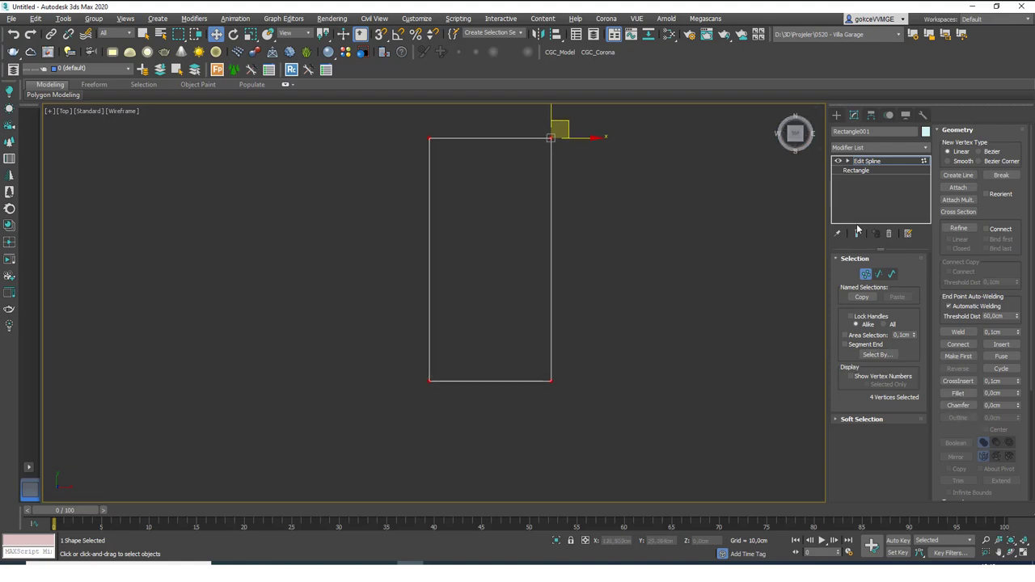
pyautogui.click(891, 274)
pyautogui.click(891, 275)
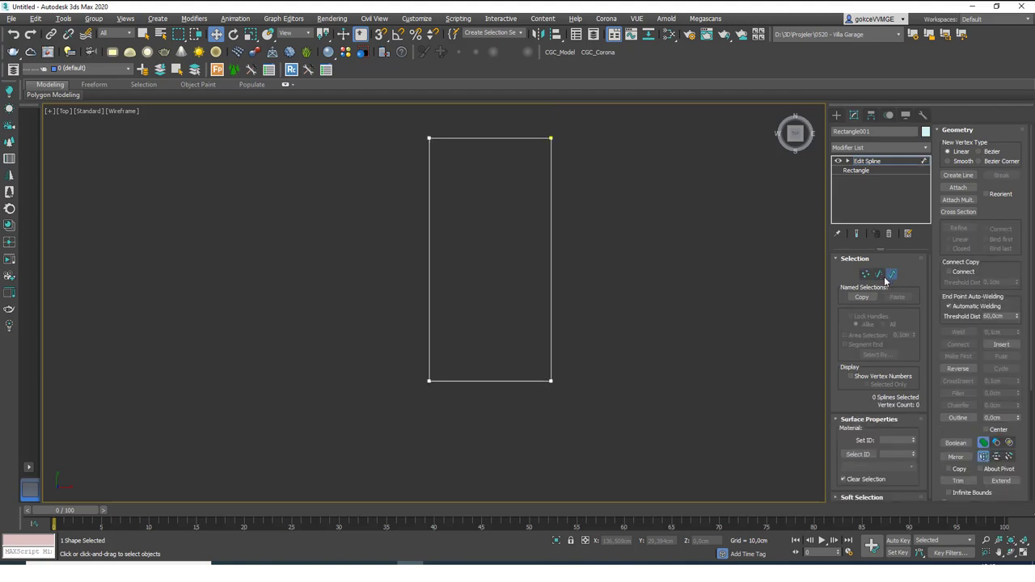
pyautogui.moveTo(593, 274); pyautogui.dragTo(528, 303)
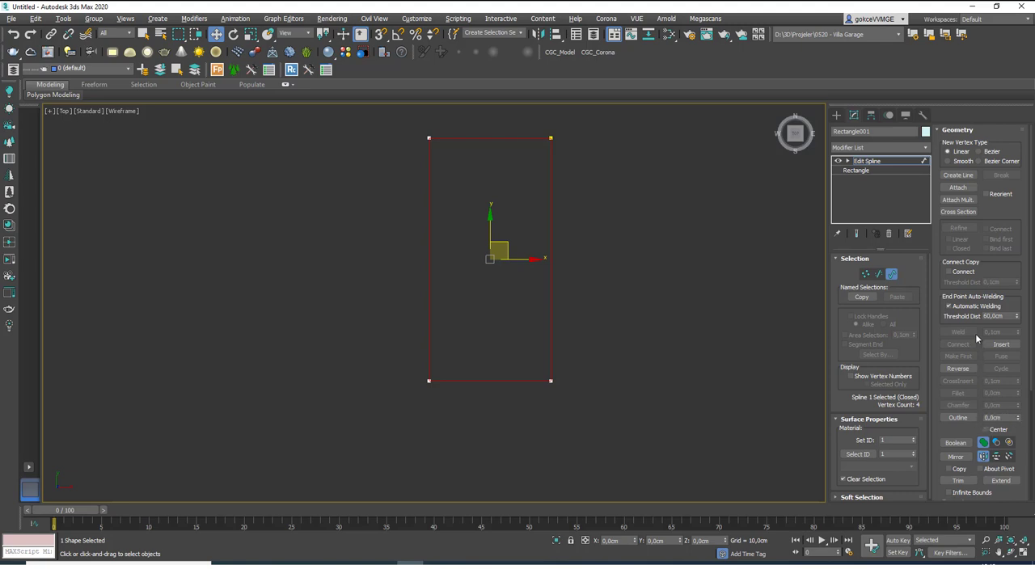
pyautogui.click(993, 417)
pyautogui.write('10')
pyautogui.press('Return')
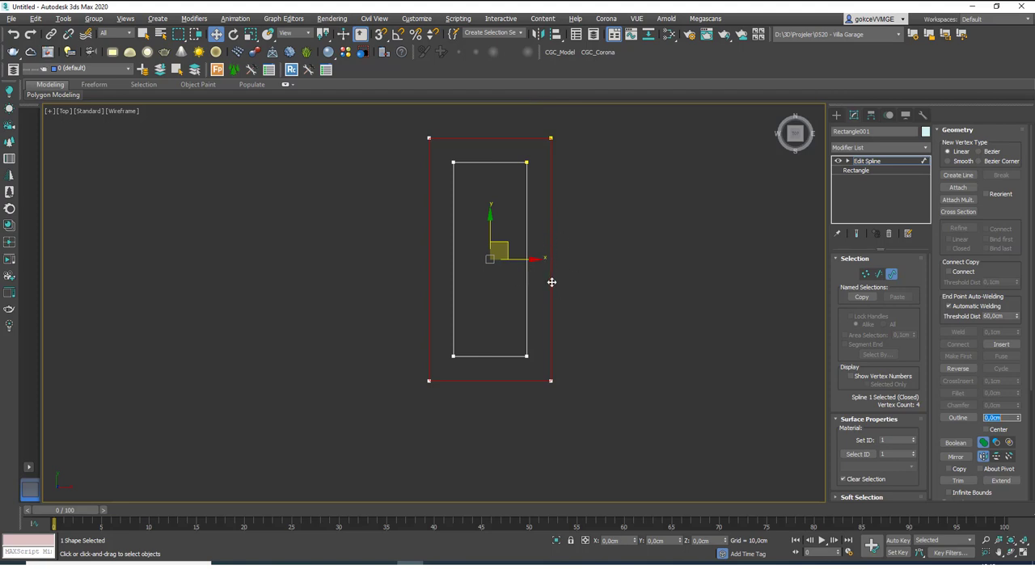
pyautogui.hotkey('ctrl', 'z')
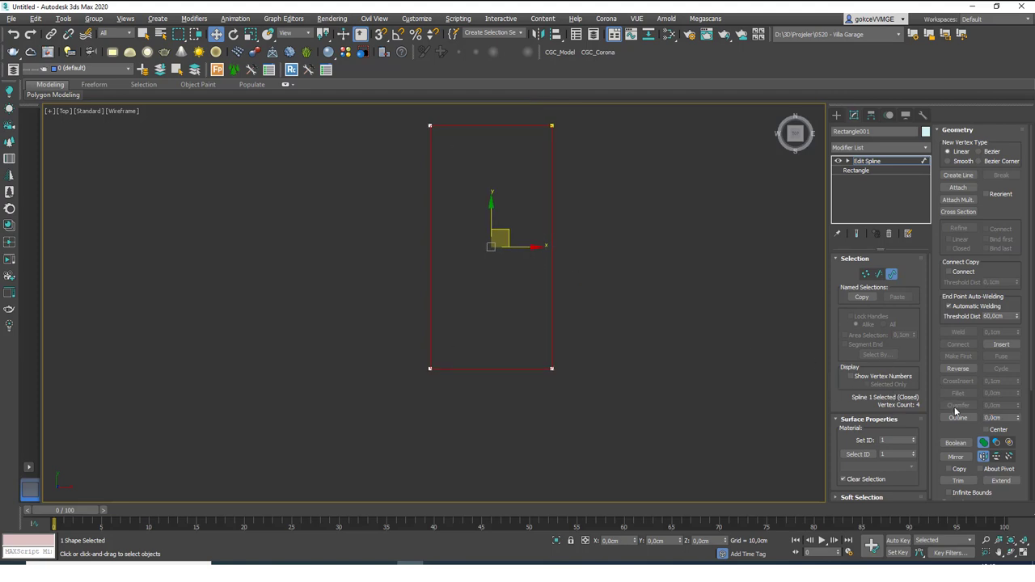
# After a trial 2 cm inner outline, apply a -2 outline outside the rectangle
pyautogui.click(957, 417)
pyautogui.press('Return')
pyautogui.hotkey('ctrl', 'z')
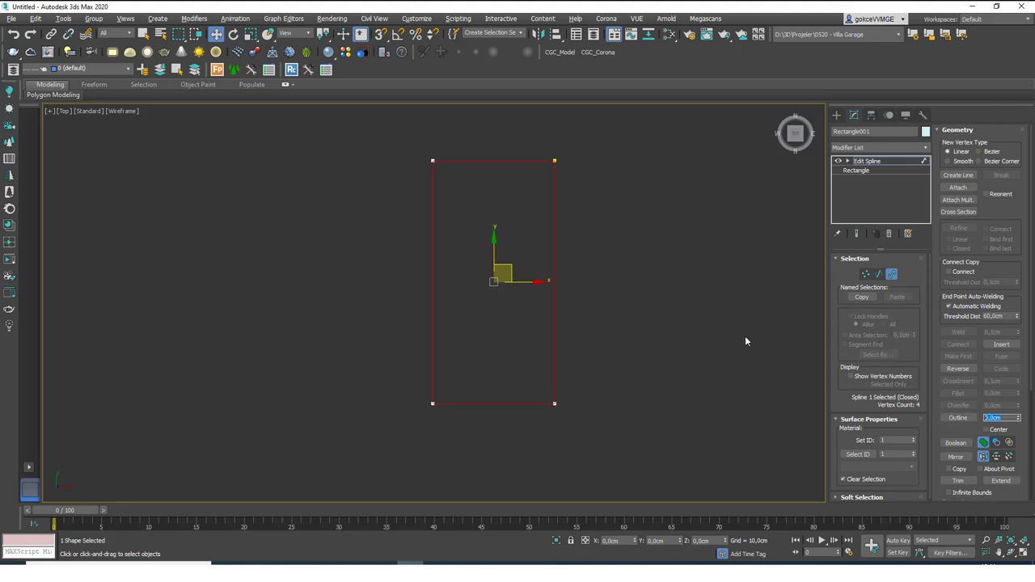
pyautogui.hotkey('ctrl', 'z')
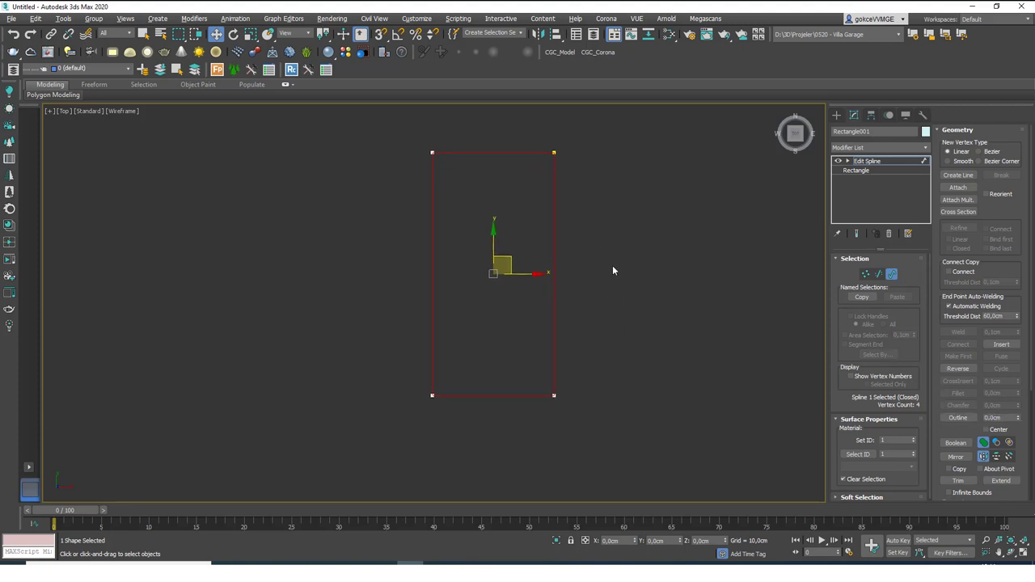
pyautogui.doubleClick(990, 417)
pyautogui.write('2')
pyautogui.press('Return')
pyautogui.write('-2')
pyautogui.press('Return')
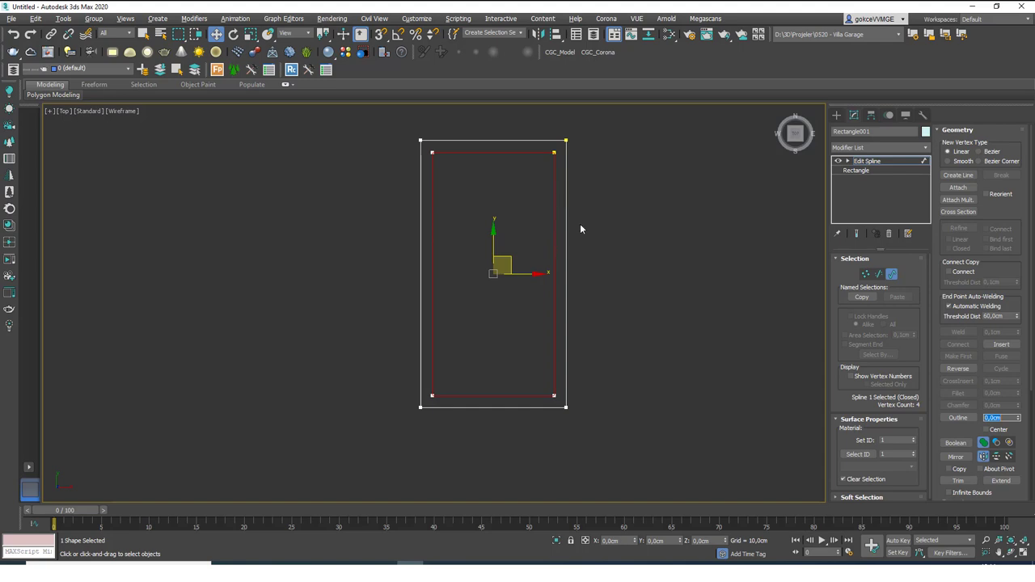
# Add an Extrude modifier with 44 cm Amount, shown in shaded display
pyautogui.click(881, 161)
pyautogui.click(880, 147)
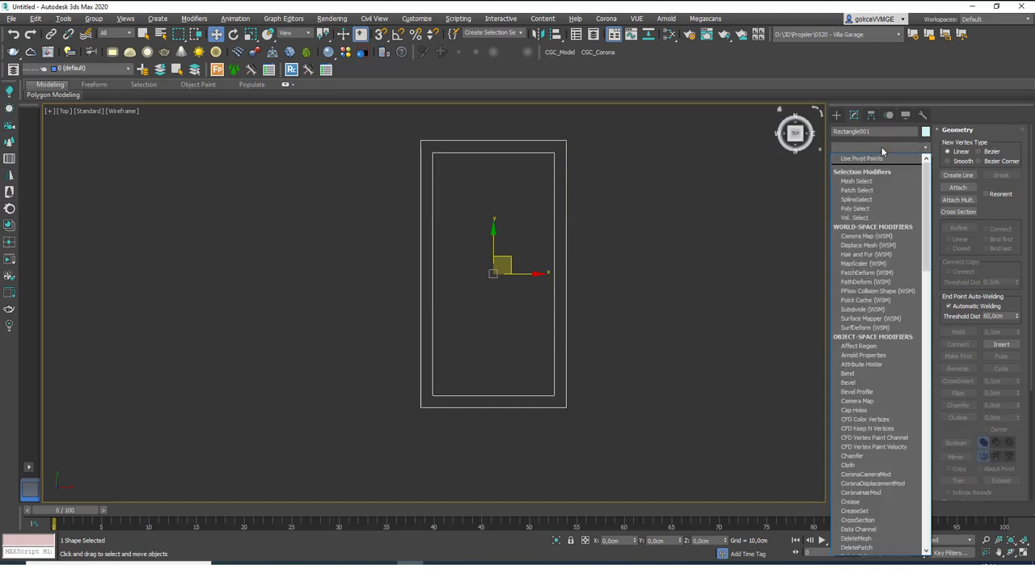
pyautogui.scroll(-10, 878, 162)
pyautogui.click(857, 167)
pyautogui.moveTo(715, 230)
pyautogui.keyDown('alt'); pyautogui.mouseDown(button='middle')
pyautogui.moveTo(568, 273)
pyautogui.moveTo(580, 275)
pyautogui.mouseUp(button='middle'); pyautogui.keyUp('alt')
pyautogui.press('F3')
pyautogui.moveTo(908, 273); pyautogui.dragTo(907, 228)
pyautogui.keyDown('alt'); pyautogui.moveTo(728, 235); pyautogui.dragTo(752, 226, button='middle'); pyautogui.keyUp('alt')
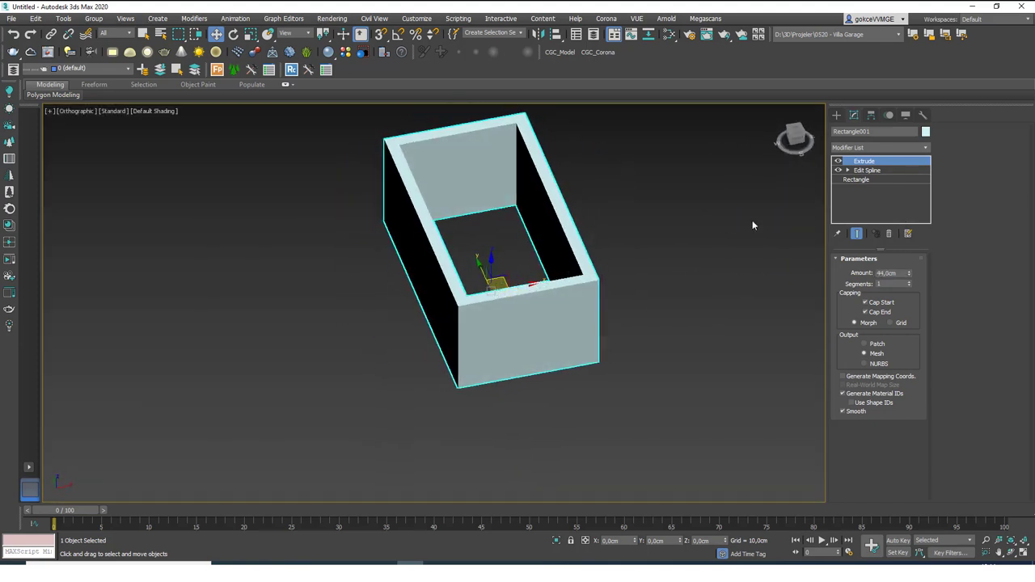
# Enable Show End Result at the Edit Spline level and orbit around the hollow box
pyautogui.click(867, 169)
pyautogui.keyDown('alt'); pyautogui.moveTo(493, 316); pyautogui.dragTo(588, 282, button='middle'); pyautogui.keyUp('alt')
pyautogui.press('t')
pyautogui.press('z')
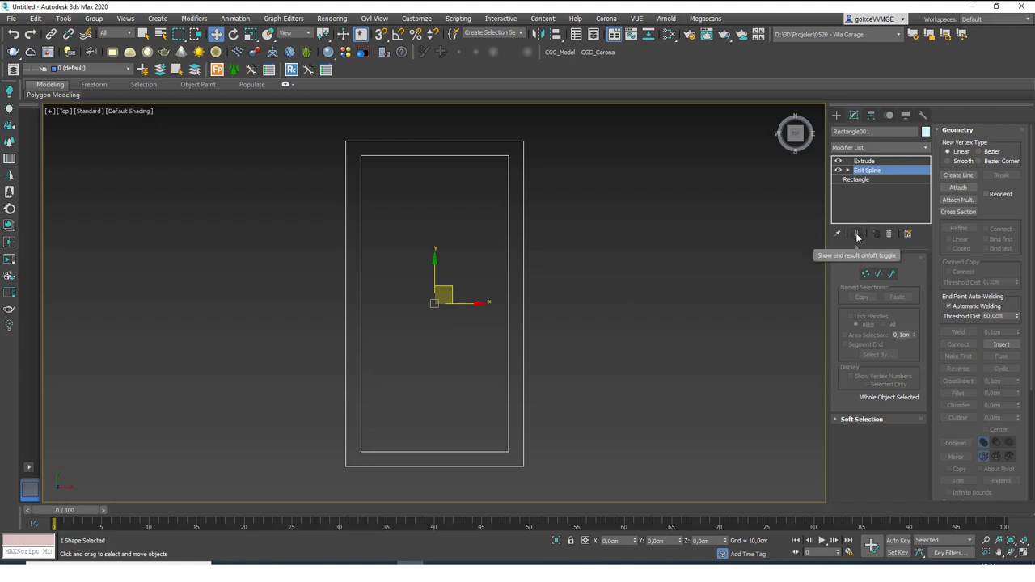
pyautogui.click(856, 233)
pyautogui.keyDown('alt'); pyautogui.moveTo(503, 335); pyautogui.dragTo(550, 289, button='middle'); pyautogui.keyUp('alt')
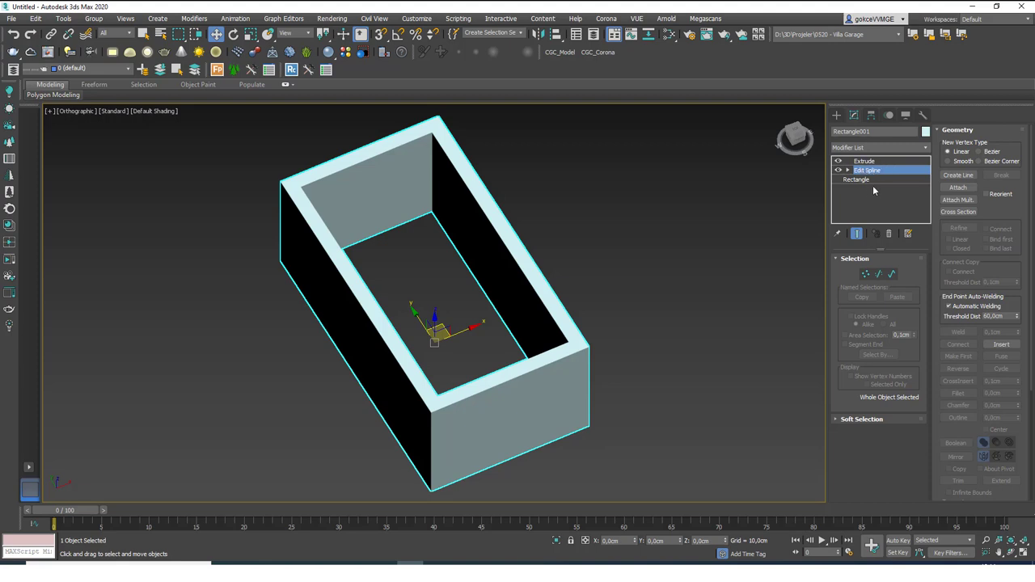
pyautogui.keyDown('alt'); pyautogui.moveTo(731, 242); pyautogui.dragTo(528, 323, button='middle'); pyautogui.keyUp('alt')
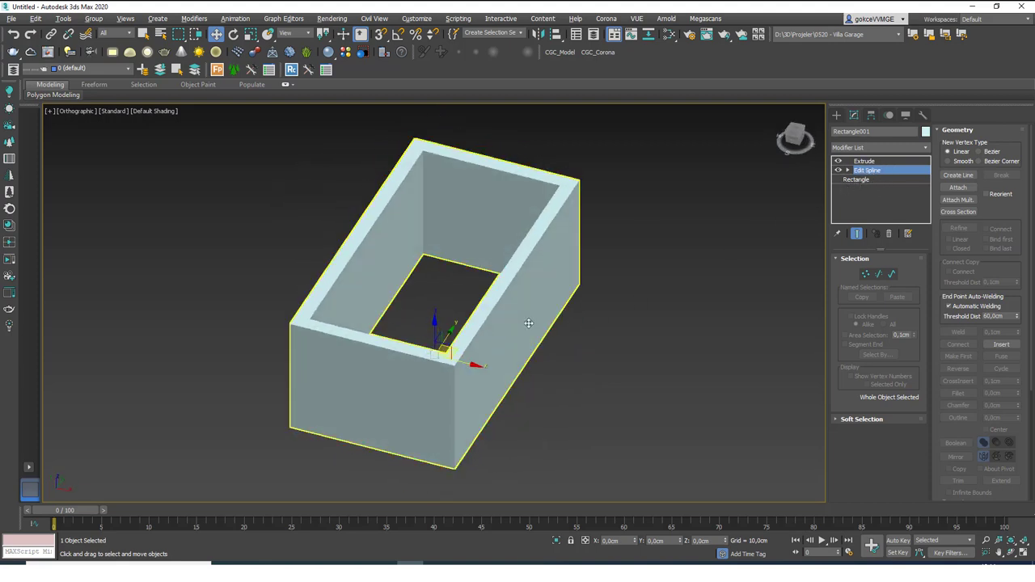
# Try moving an outer segment to reshape the box walls, then undo the moves
pyautogui.click(878, 275)
pyautogui.click(502, 397)
pyautogui.moveTo(558, 388); pyautogui.dragTo(642, 400)
pyautogui.keyDown('alt'); pyautogui.moveTo(642, 400); pyautogui.dragTo(538, 316, button='middle'); pyautogui.keyUp('alt')
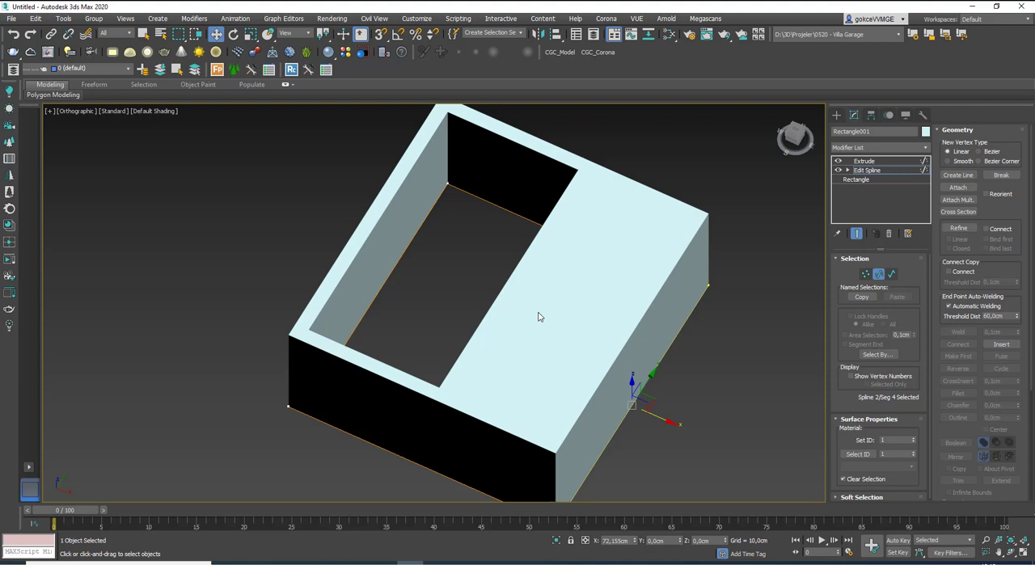
pyautogui.keyDown('alt'); pyautogui.moveTo(557, 327); pyautogui.dragTo(550, 291, button='middle'); pyautogui.keyUp('alt')
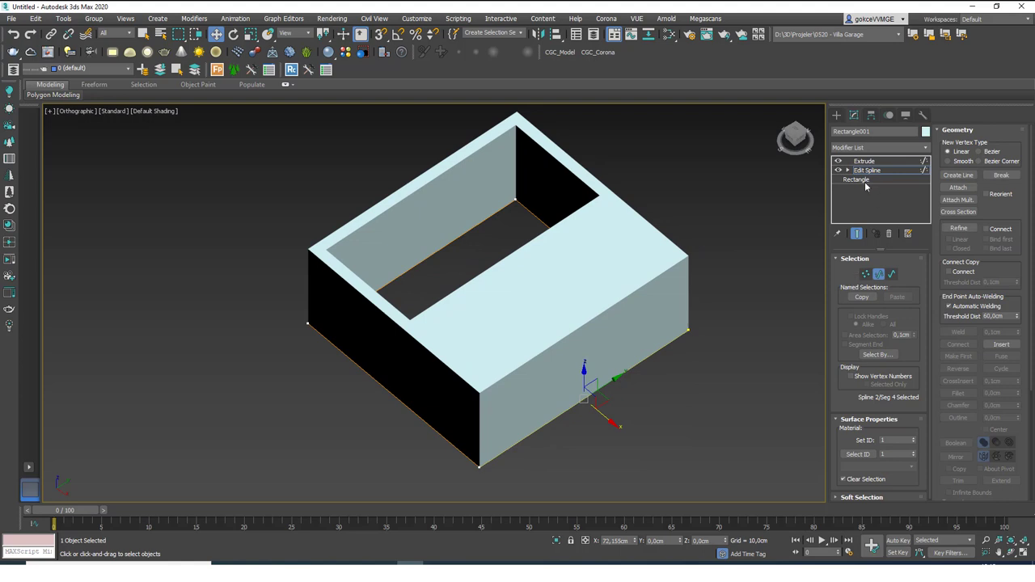
pyautogui.keyDown('alt'); pyautogui.moveTo(677, 264); pyautogui.dragTo(520, 366, button='middle'); pyautogui.keyUp('alt')
pyautogui.moveTo(501, 336); pyautogui.dragTo(514, 367)
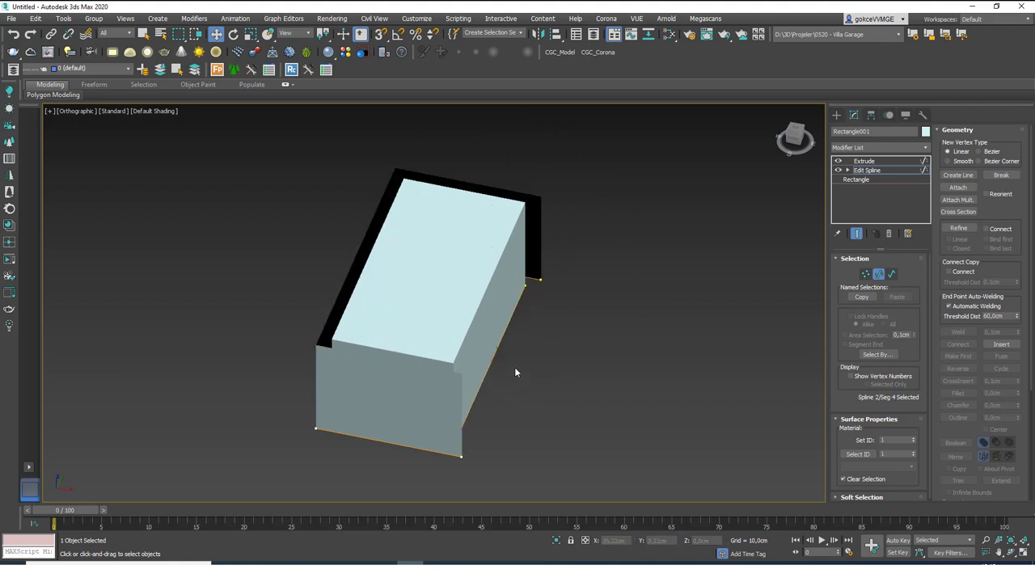
pyautogui.hotkey('ctrl', 'z')
# Delete the inner outline spline and turn off Show End Result
pyautogui.press('3')
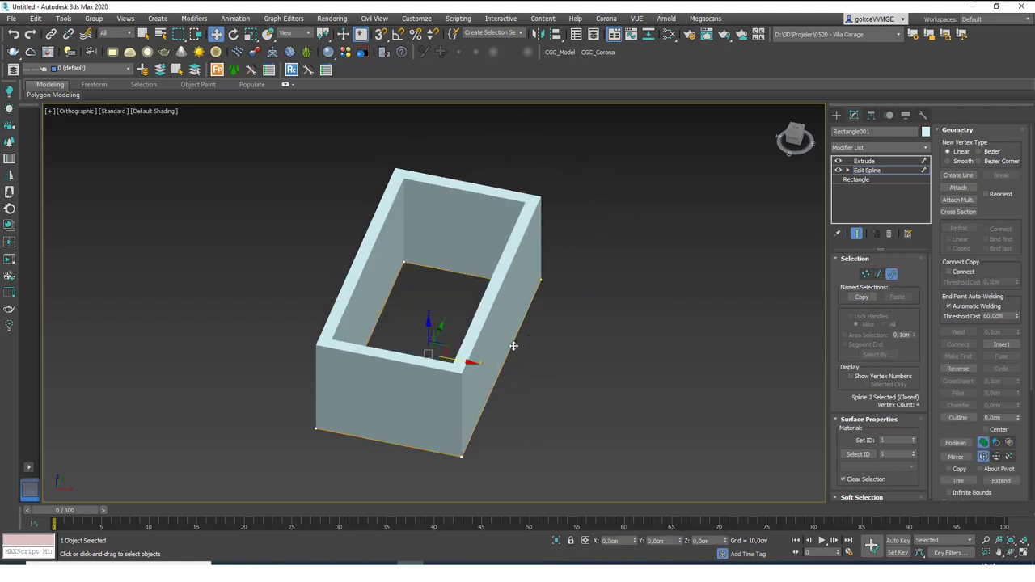
pyautogui.press('Delete')
pyautogui.keyDown('alt'); pyautogui.moveTo(543, 360); pyautogui.dragTo(549, 311, button='middle'); pyautogui.keyUp('alt')
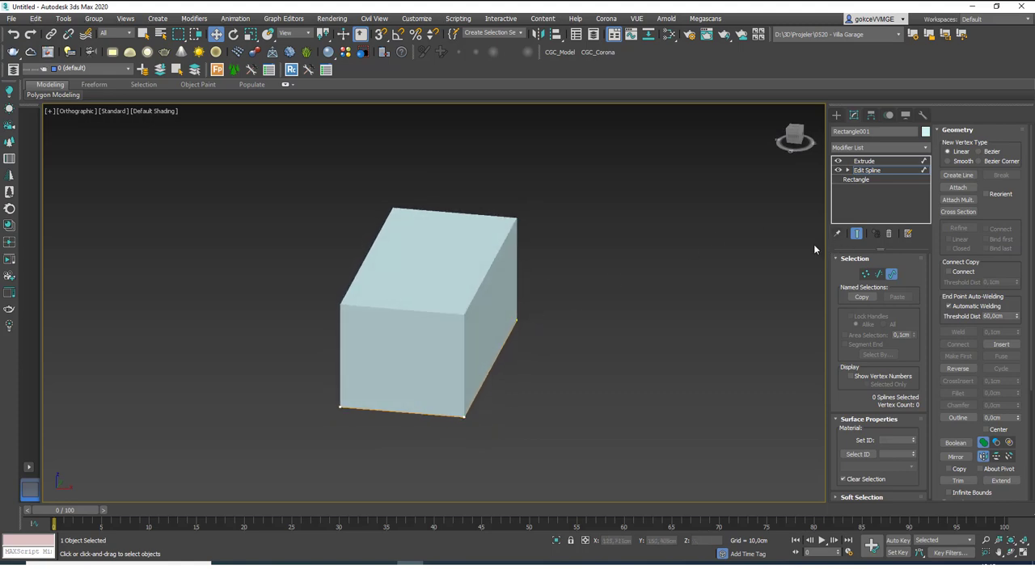
pyautogui.click(857, 234)
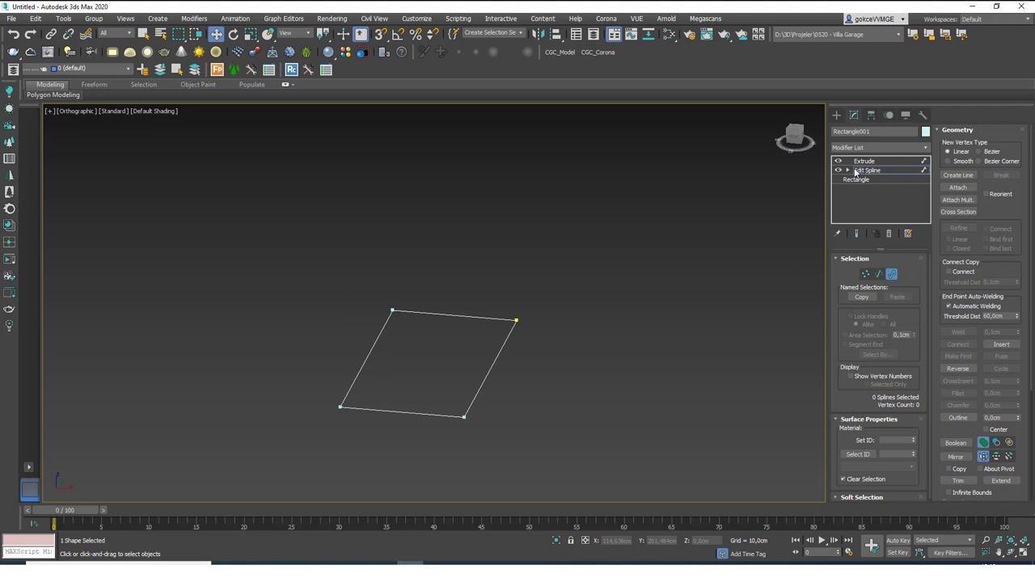
# In the top view, chamfer all four rectangle corner vertices by 10 cm
pyautogui.press('t')
pyautogui.press('z')
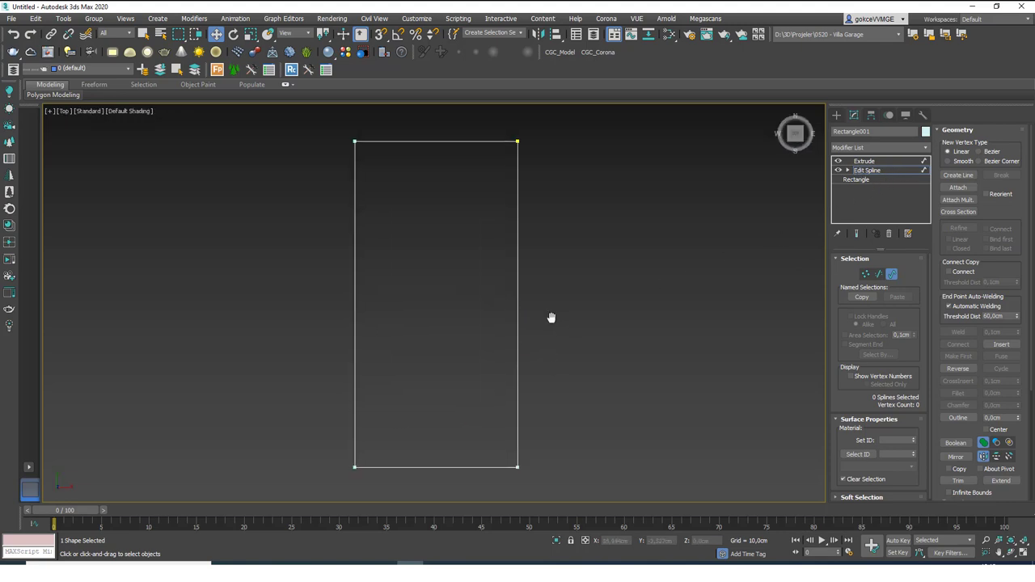
pyautogui.press('1')
pyautogui.hotkey('ctrl', 'a')
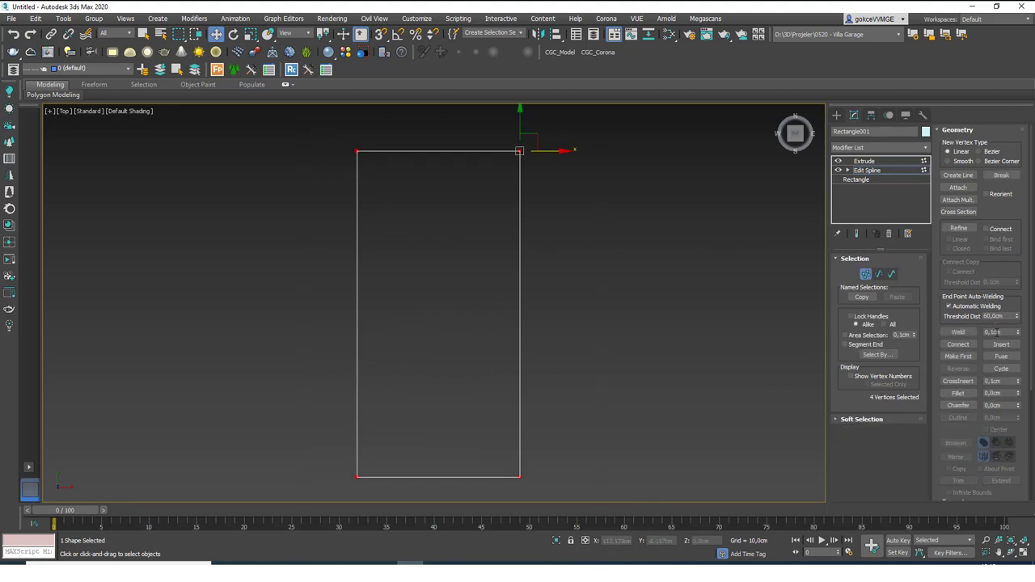
pyautogui.doubleClick(994, 406)
pyautogui.write('10')
pyautogui.press('Return')
# Outline the whole spline with a 2 cm width to form a double wall
pyautogui.click(518, 314)
pyautogui.hotkey('ctrl', 'z')
pyautogui.hotkey('ctrl', 'z')
pyautogui.hotkey('ctrl', 'z')
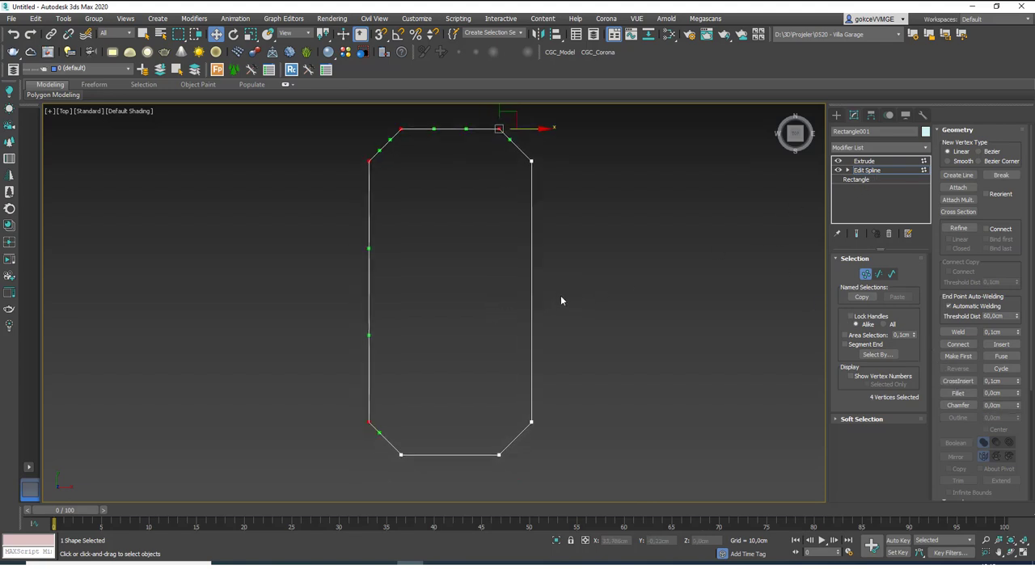
pyautogui.doubleClick(1003, 417)
pyautogui.write('2')
pyautogui.press('Return')
# Return to the Extrude modifier and orbit to view the hollow octagonal-cornered box
pyautogui.click(874, 170)
pyautogui.click(865, 161)
pyautogui.keyDown('alt'); pyautogui.moveTo(482, 331); pyautogui.dragTo(526, 266, button='middle'); pyautogui.keyUp('alt')
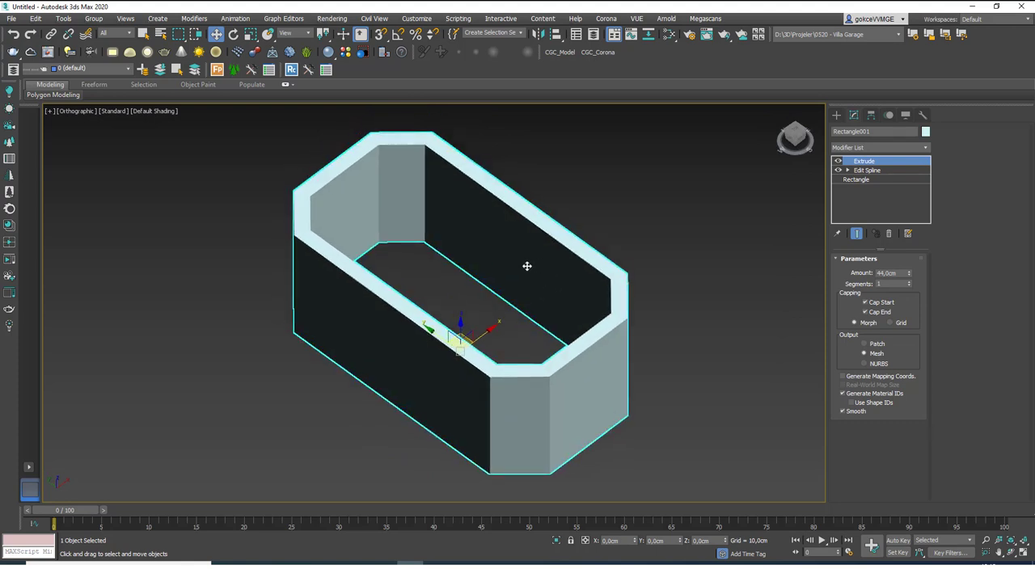